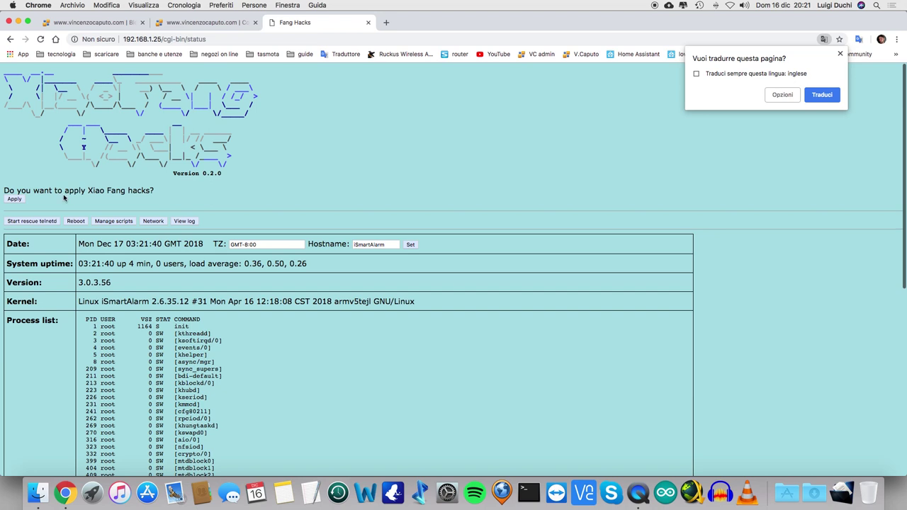
# Step: Run fang_hacks.sh to install and enable the camera hacks, then go back to the status page
pyautogui.click(16, 200)
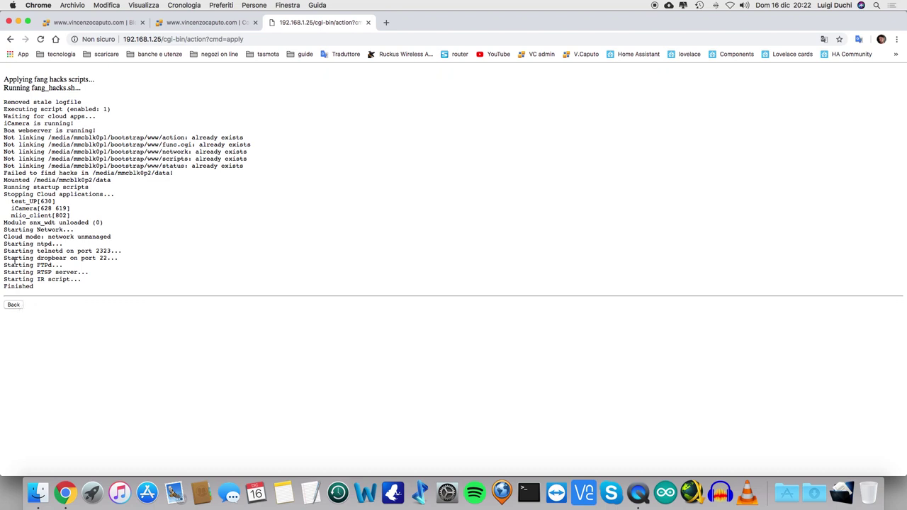
pyautogui.click(19, 305)
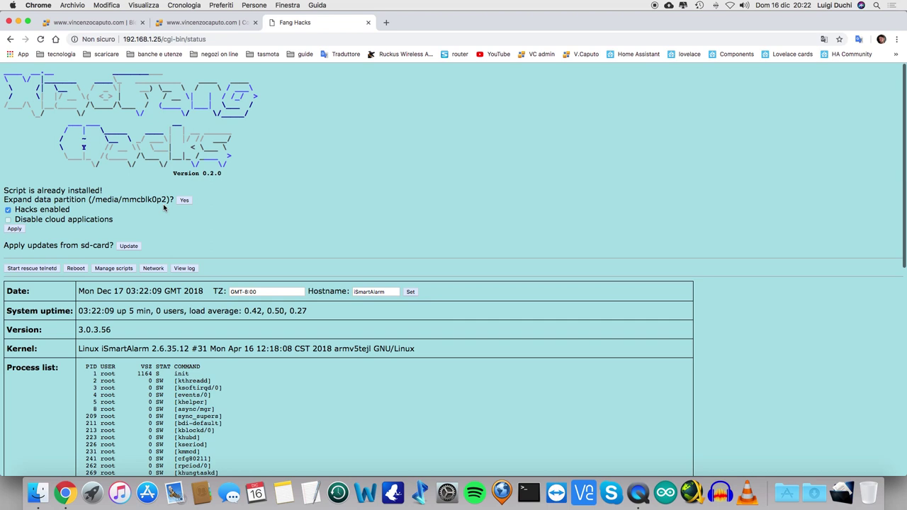
# Step: Expand the camera's data partition and go back to the status page showing the reboot warning
pyautogui.click(184, 201)
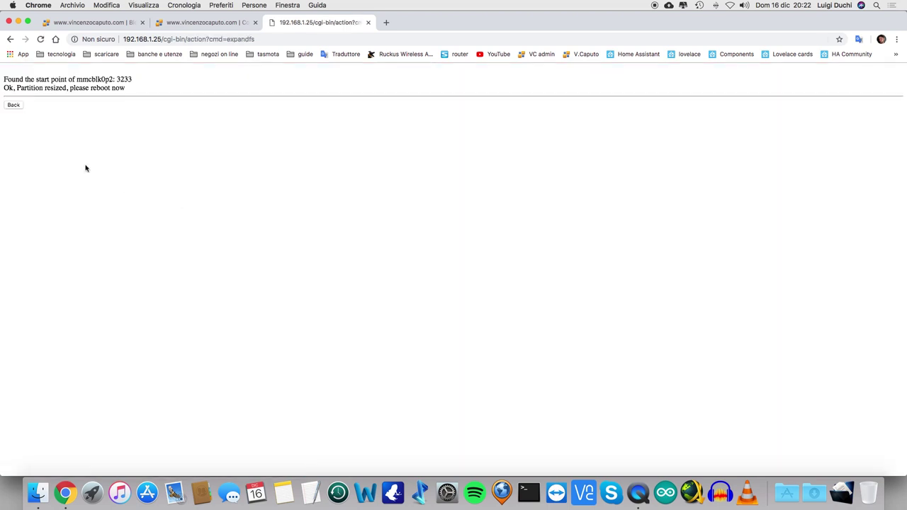
pyautogui.click(12, 104)
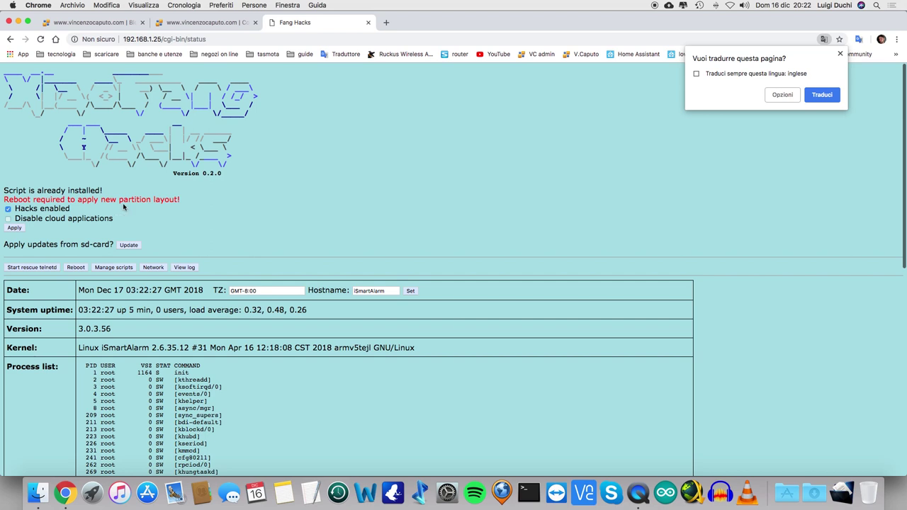
# Step: Reboot the camera to apply the new partition, then manually mount the data partition
pyautogui.click(75, 268)
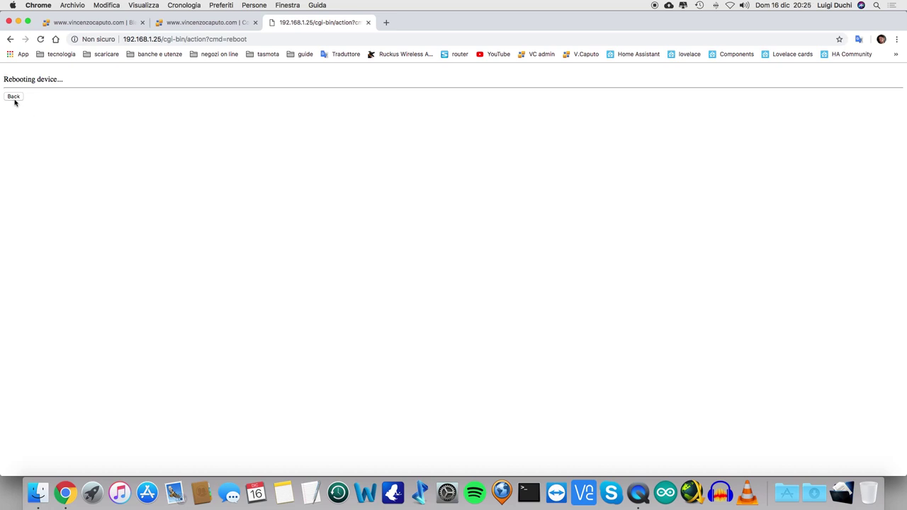
pyautogui.click(14, 97)
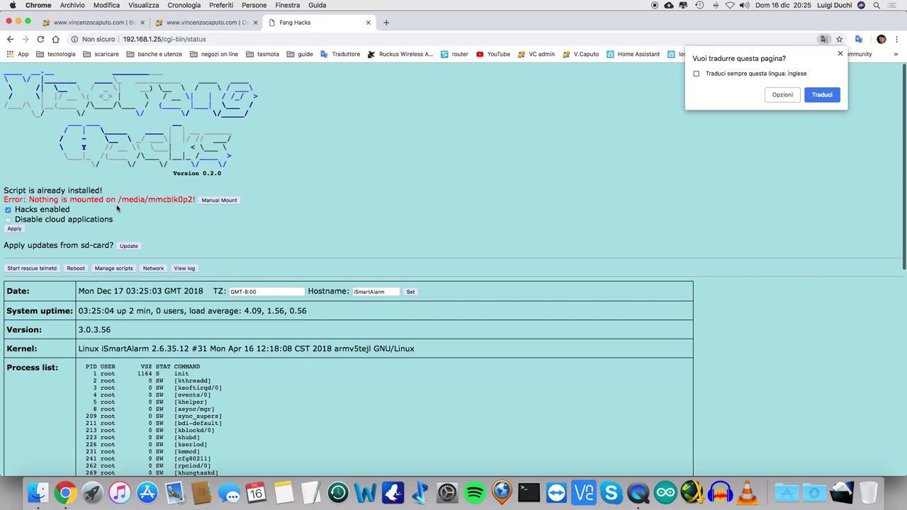
pyautogui.click(225, 201)
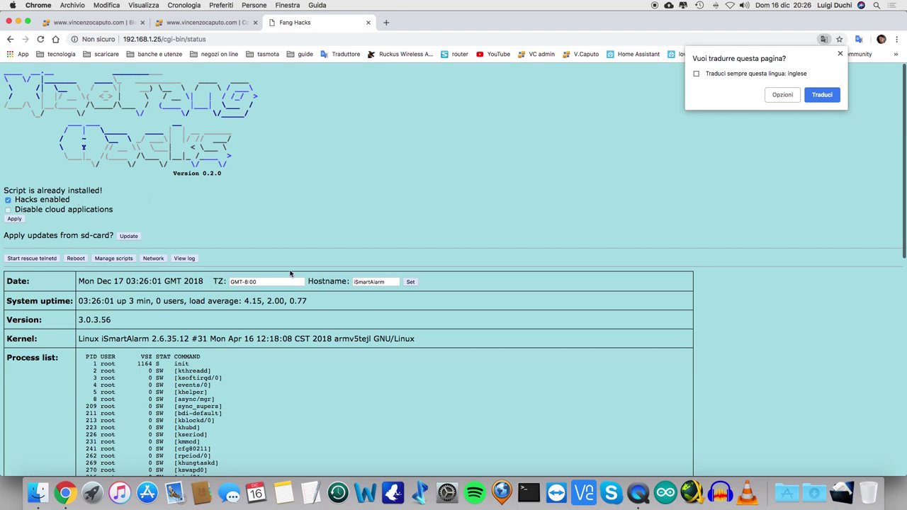
# Step: Change the camera time zone to GMT-2:00 and hostname to 'cucina', and save both
pyautogui.click(248, 281)
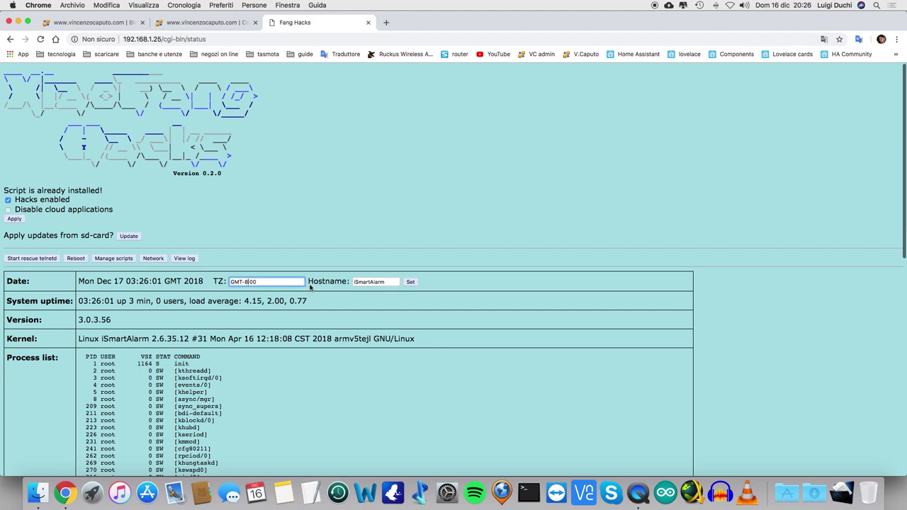
pyautogui.press('BackSpace')
pyautogui.write('2')
pyautogui.click(390, 280)
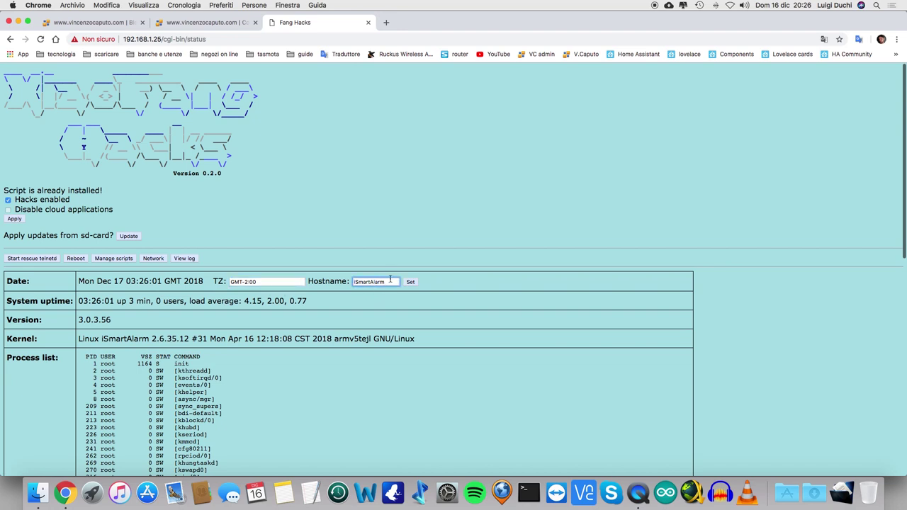
pyautogui.press('BackSpace')
pyautogui.press('BackSpace')
pyautogui.press('BackSpace')
pyautogui.press('BackSpace')
pyautogui.press('BackSpace')
pyautogui.press('BackSpace')
pyautogui.press('BackSpace')
pyautogui.press('BackSpace')
pyautogui.press('BackSpace')
pyautogui.press('BackSpace')
pyautogui.press('BackSpace')
pyautogui.write('cucina')
pyautogui.click(411, 282)
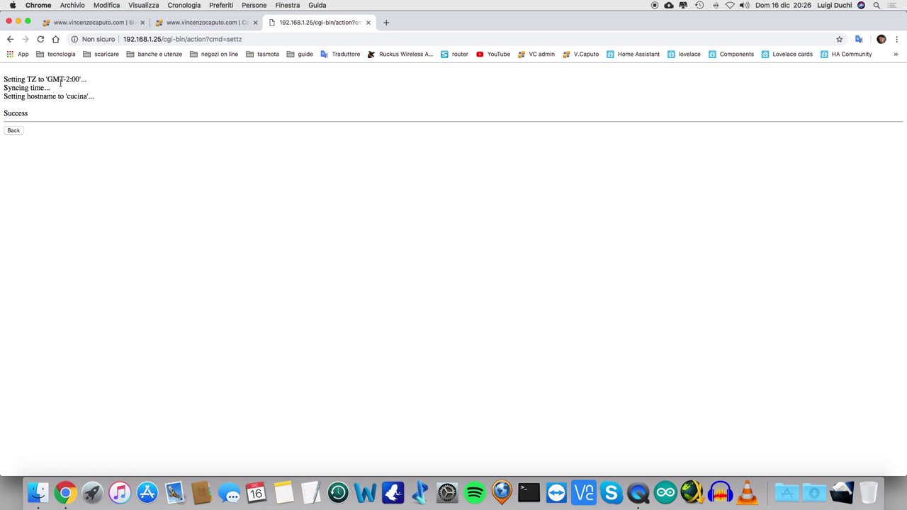
pyautogui.click(13, 130)
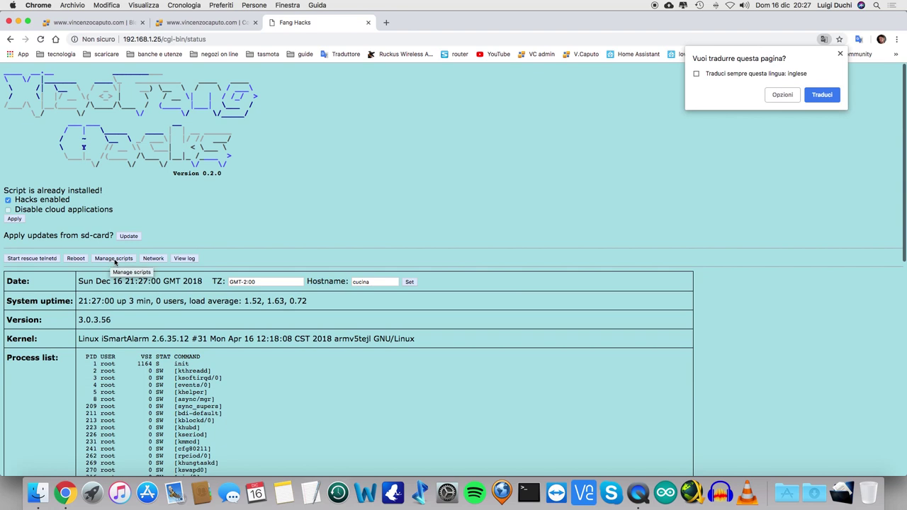
# Step: Restart the 02-ntpd boot script via Stop and Start, then return to the camera status page
pyautogui.click(114, 259)
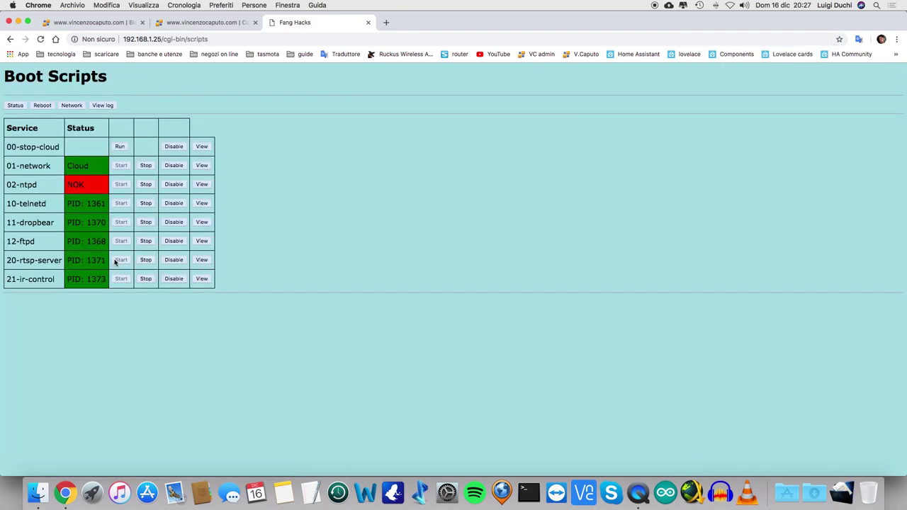
pyautogui.click(145, 185)
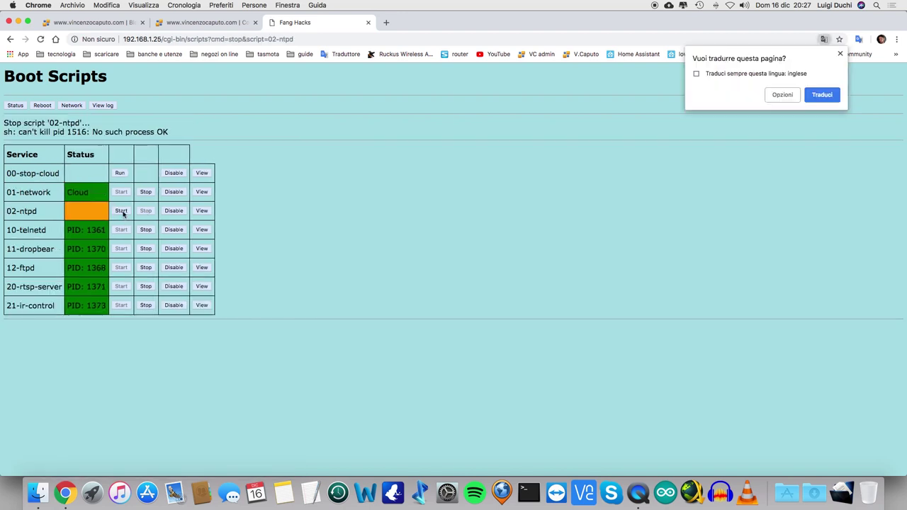
pyautogui.click(122, 211)
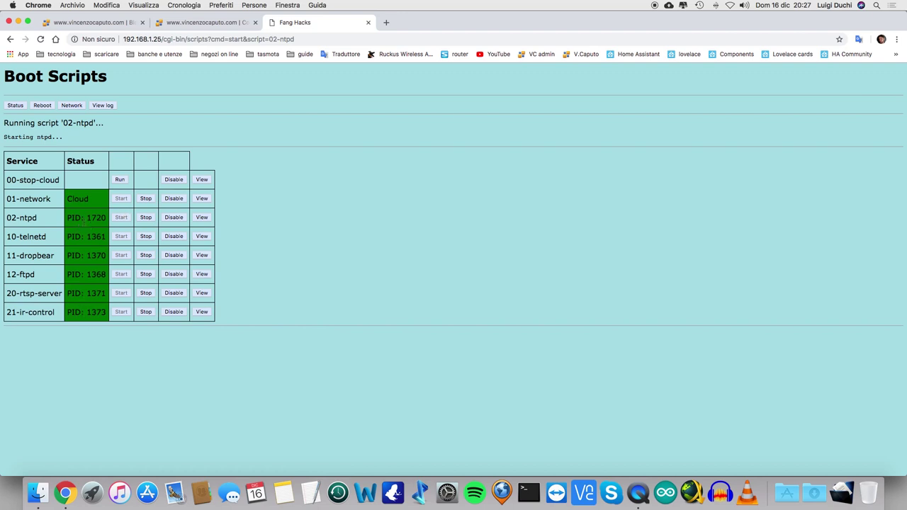
pyautogui.click(14, 105)
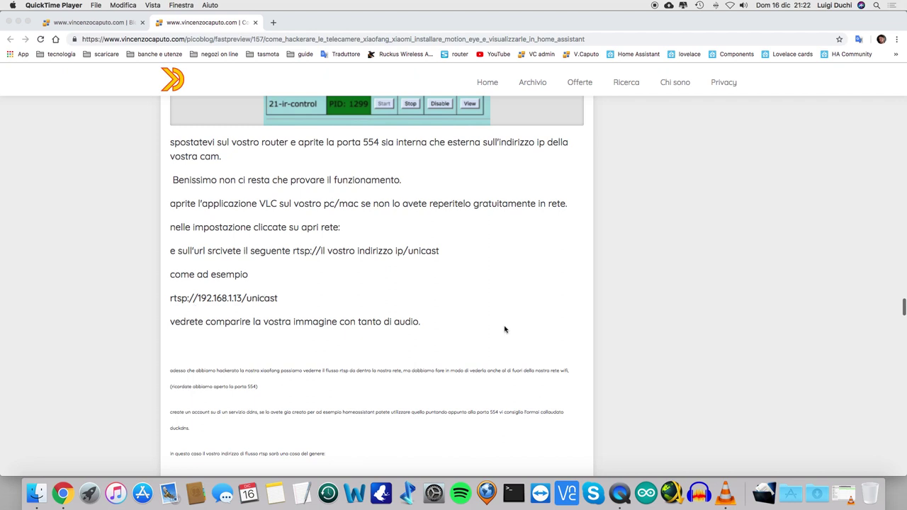
pyautogui.click(726, 499)
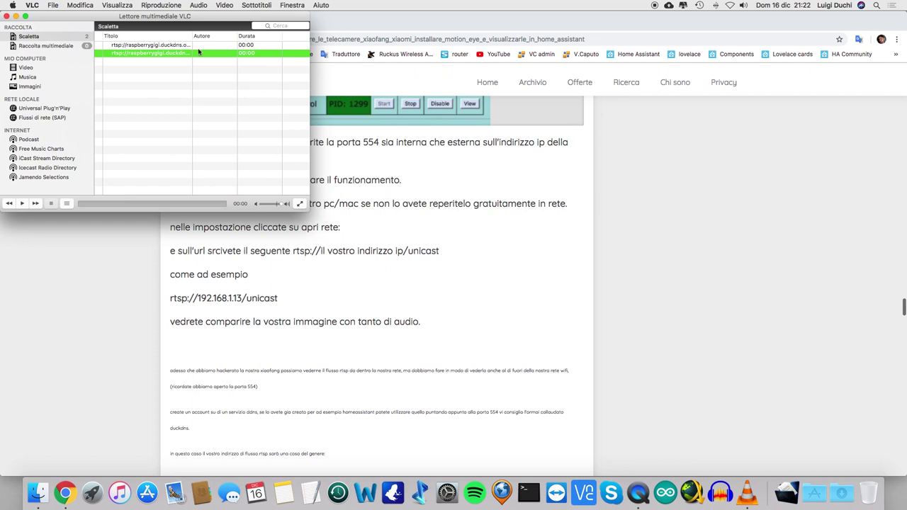
pyautogui.click(51, 6)
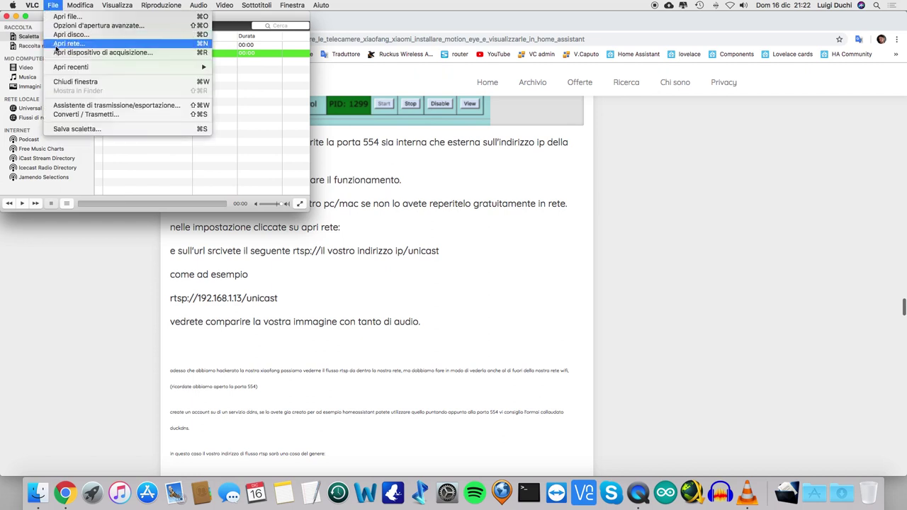
pyautogui.click(104, 313)
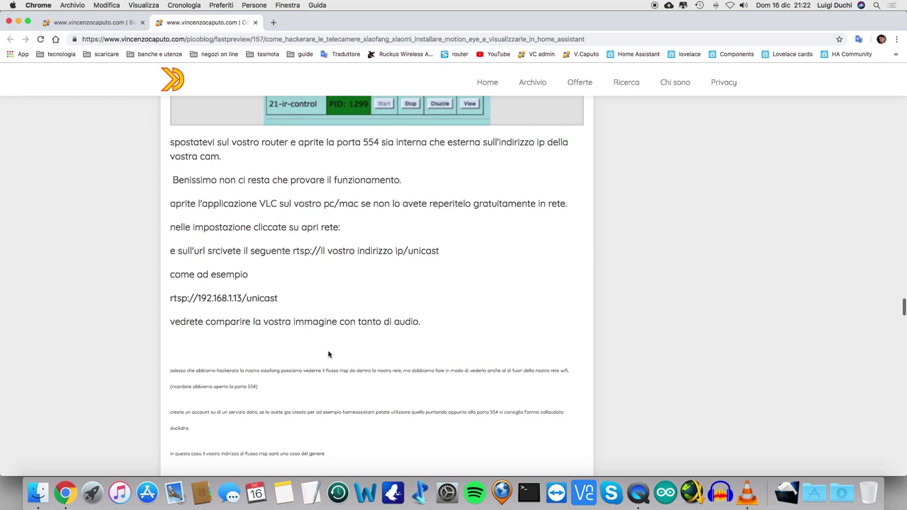
# Step: Scroll to the CAM01–CAM03 port-forwarding table and the example RTSP URLs on ports 554–556
pyautogui.scroll(-1, 328, 354)
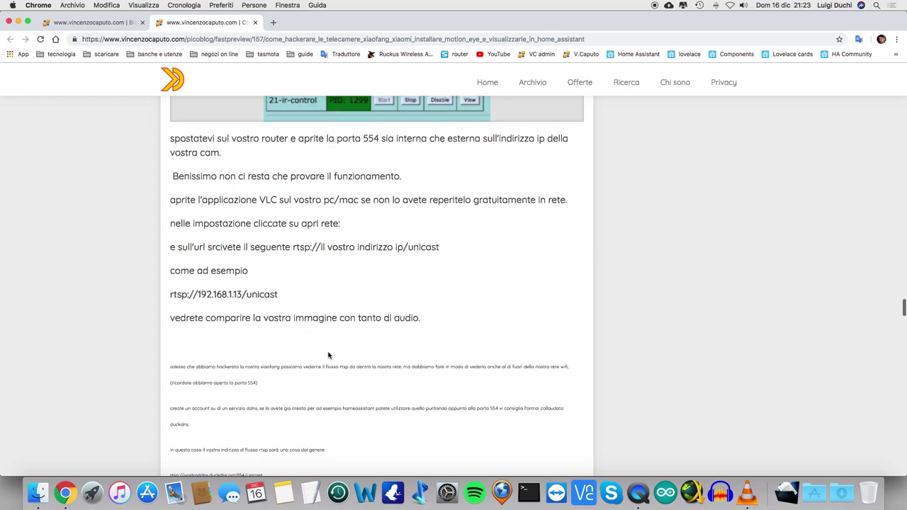
pyautogui.scroll(-1, 328, 354)
pyautogui.scroll(-1, 327, 356)
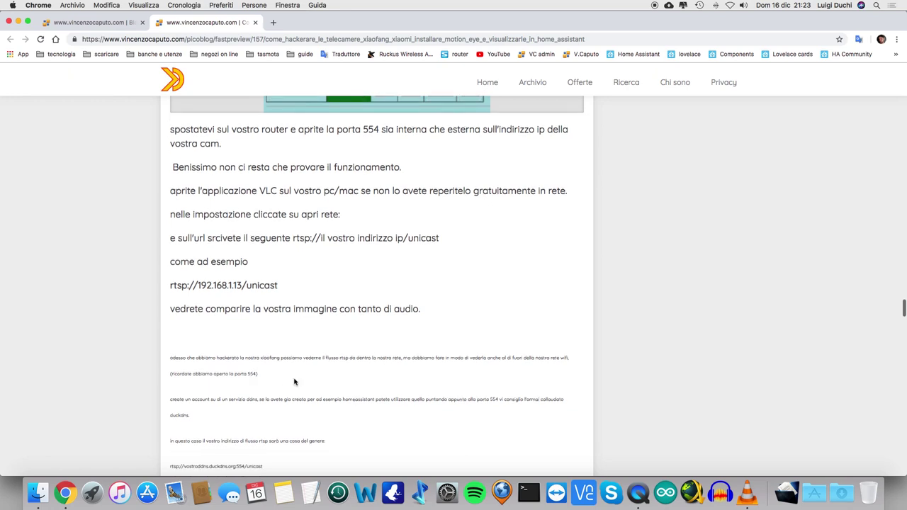
pyautogui.scroll(-5, 295, 383)
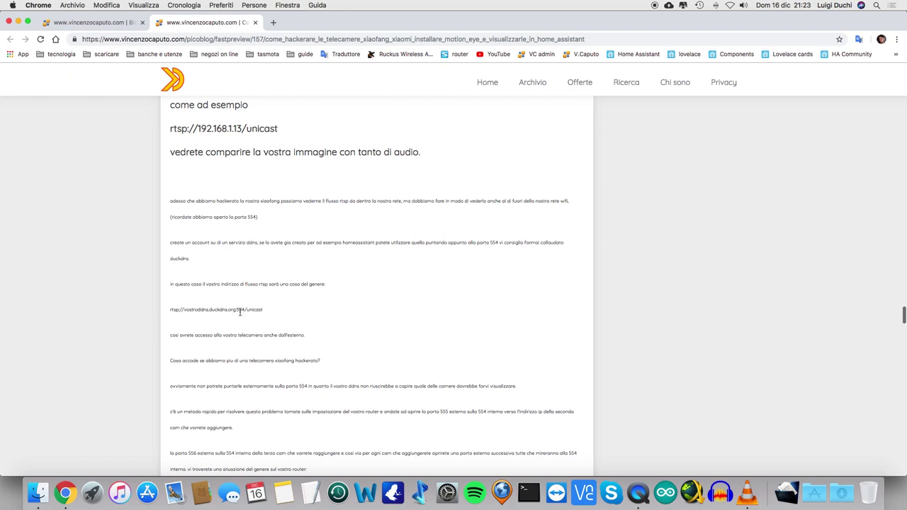
pyautogui.scroll(-1, 271, 320)
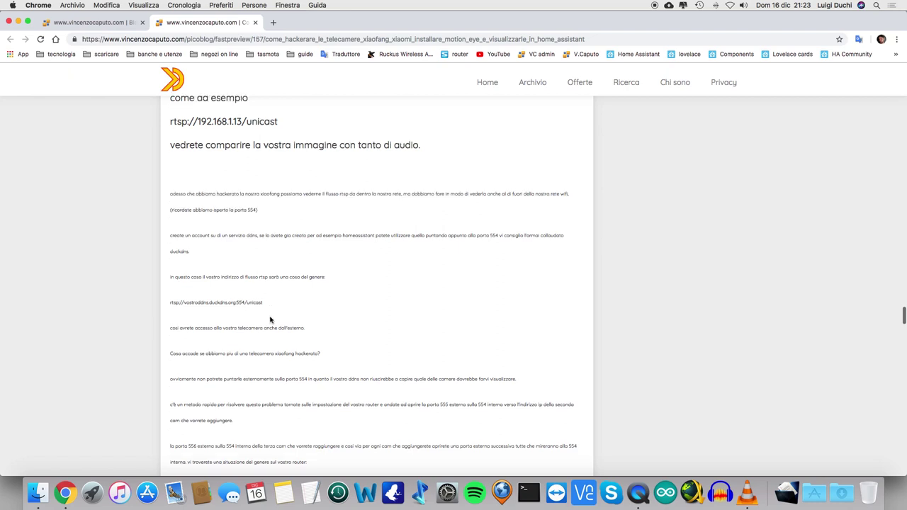
pyautogui.scroll(-5, 389, 334)
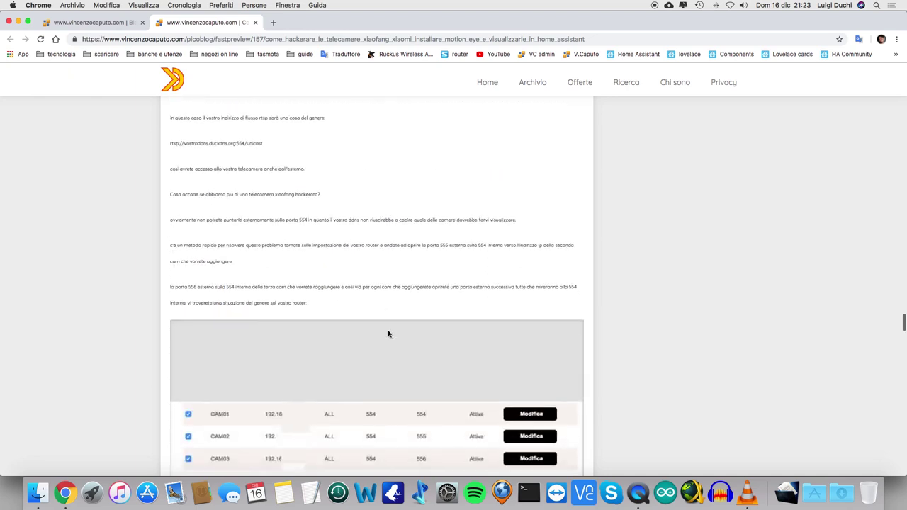
pyautogui.scroll(-3, 389, 334)
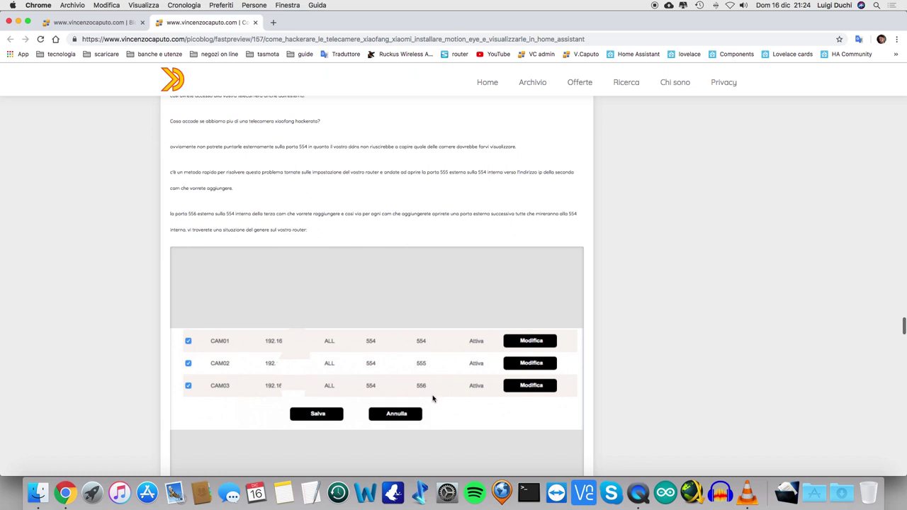
pyautogui.scroll(-1, 453, 416)
pyautogui.scroll(-5, 454, 416)
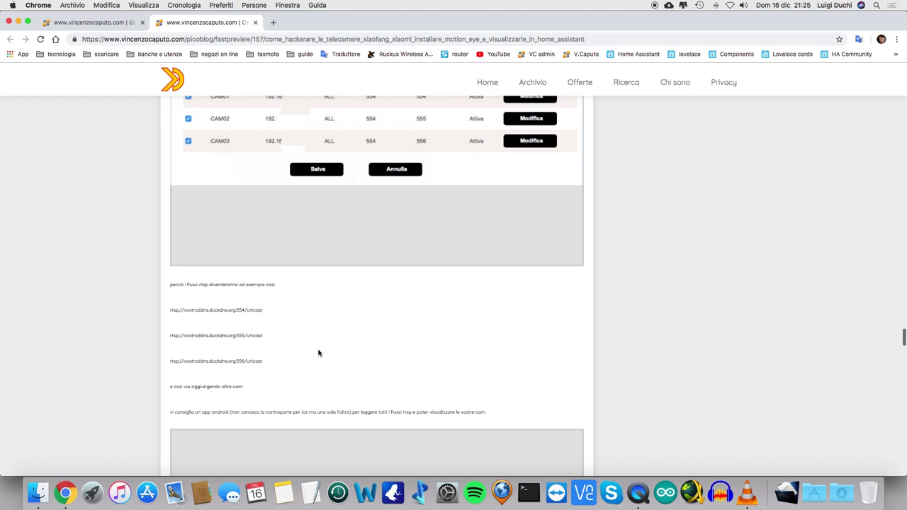
# Step: Play the second VLC playlist stream on port 558 muted, then close its video window
pyautogui.click(748, 495)
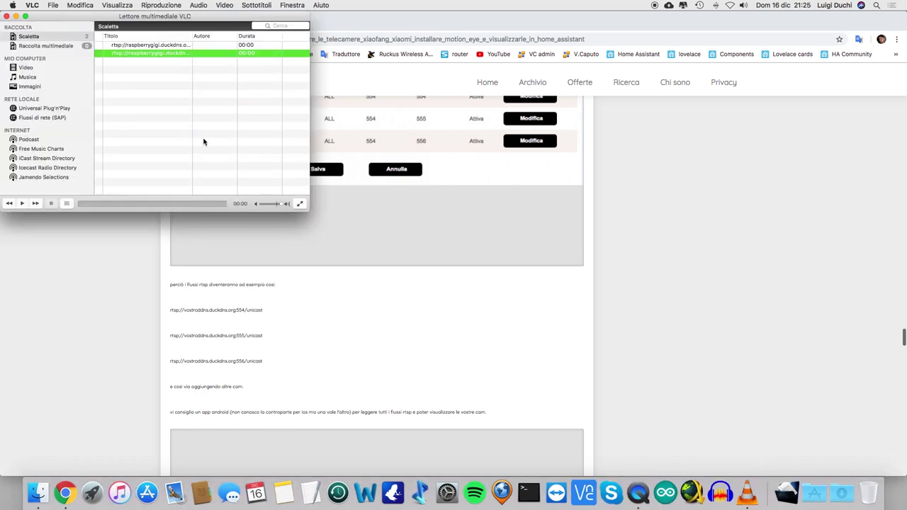
pyautogui.doubleClick(149, 56)
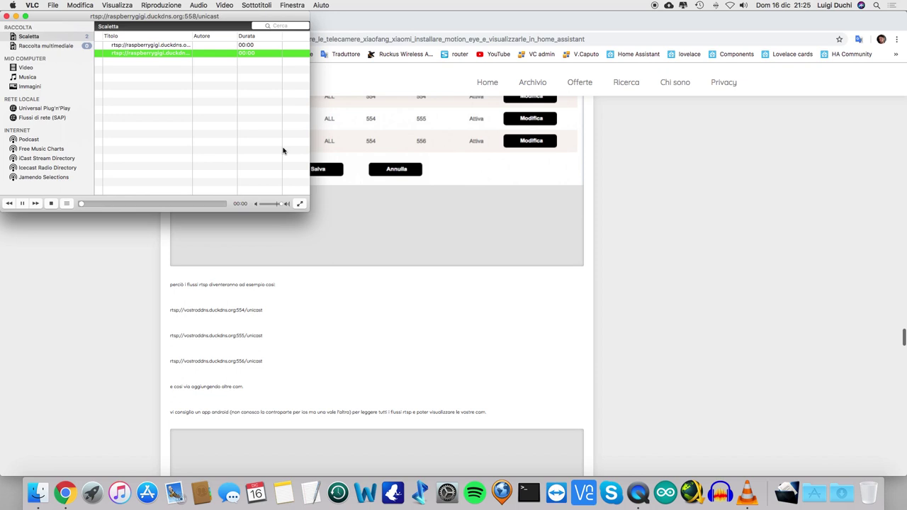
pyautogui.press('XF86AudioMute')
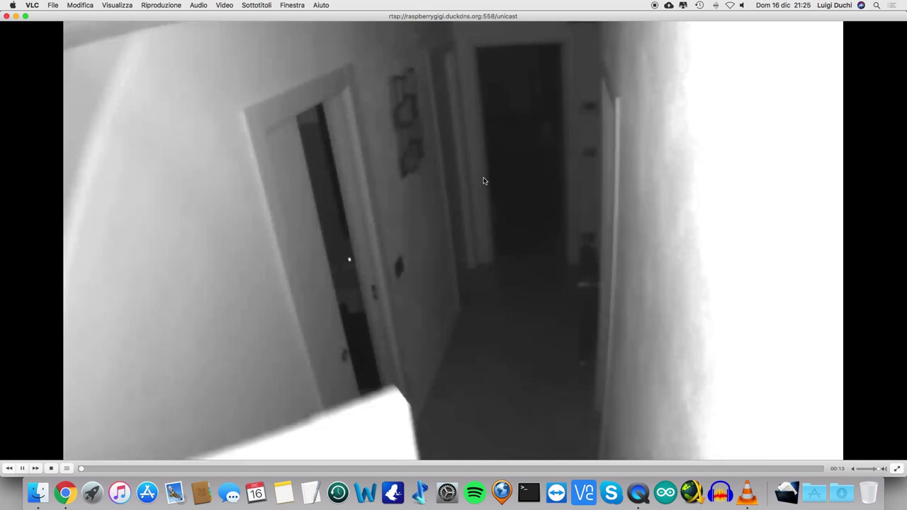
pyautogui.click(7, 15)
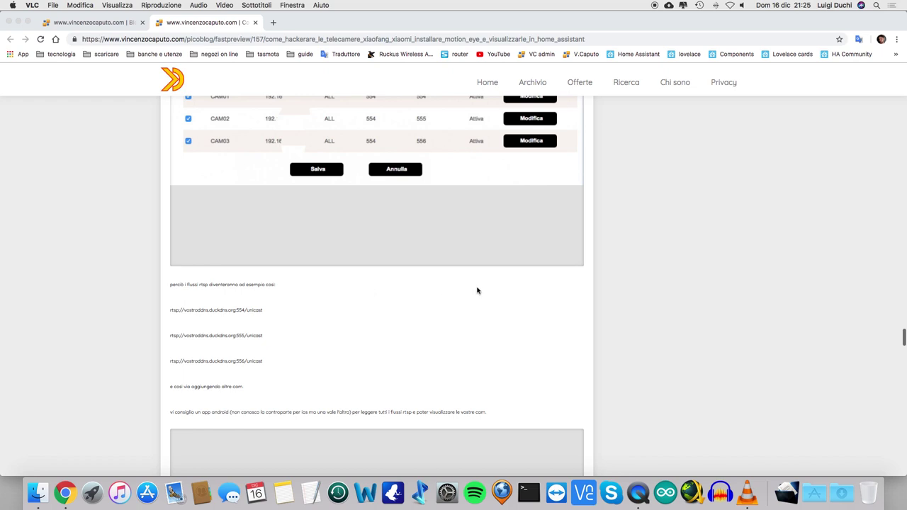
# Step: Scroll past the VXG RTSP Player card to the Home Assistant and motionEye installation section
pyautogui.scroll(-5, 486, 324)
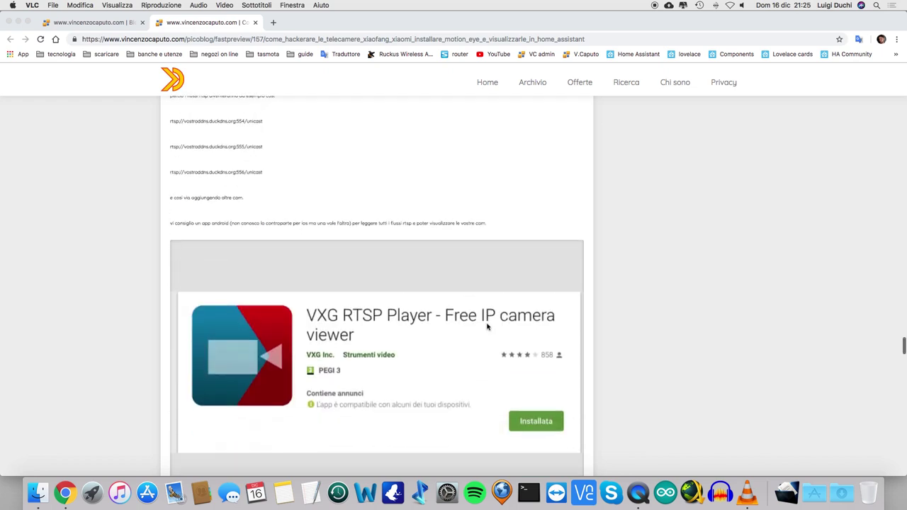
pyautogui.scroll(2, 486, 324)
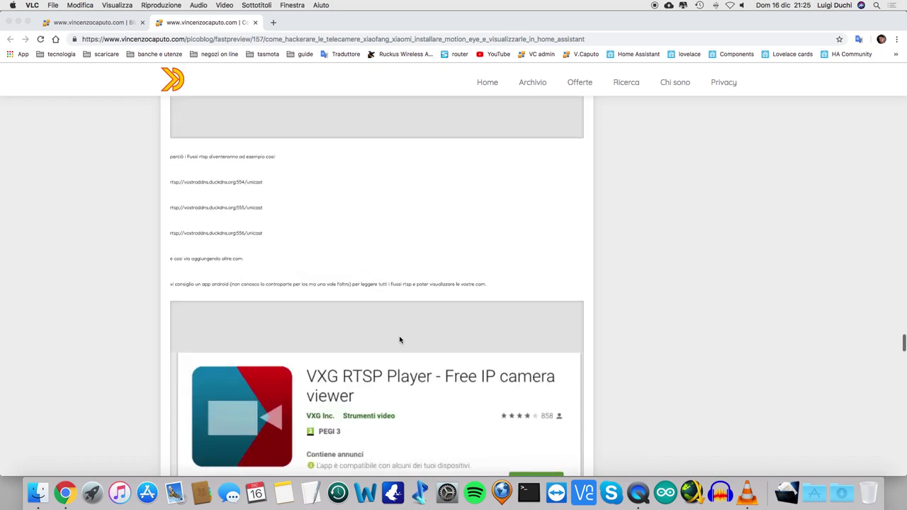
pyautogui.scroll(-2, 401, 338)
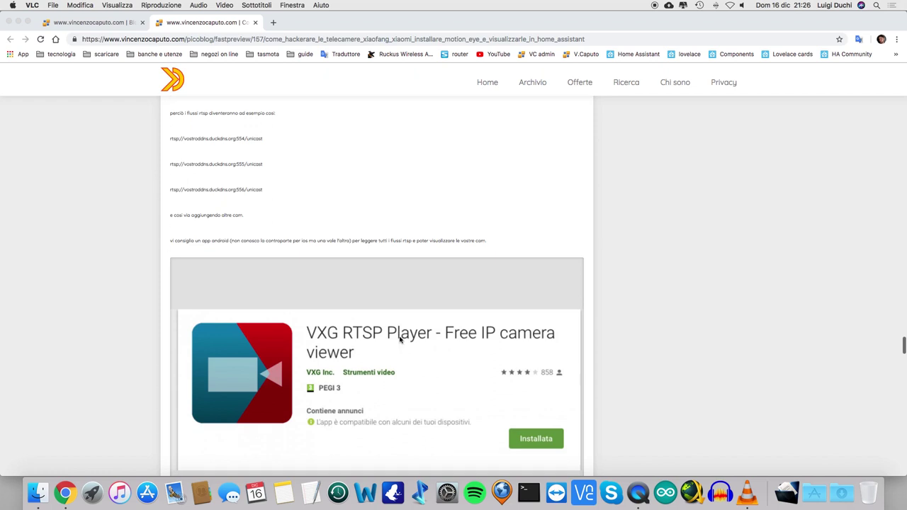
pyautogui.scroll(-2, 427, 357)
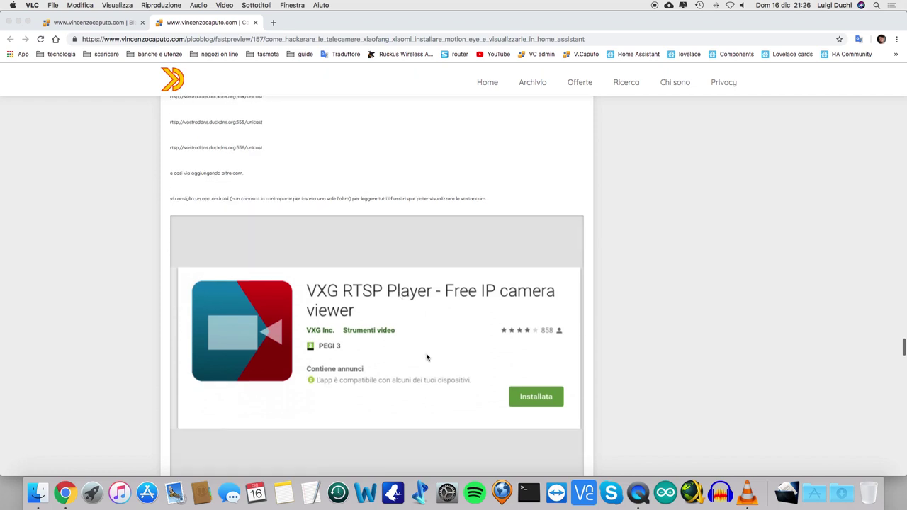
pyautogui.scroll(-1, 427, 358)
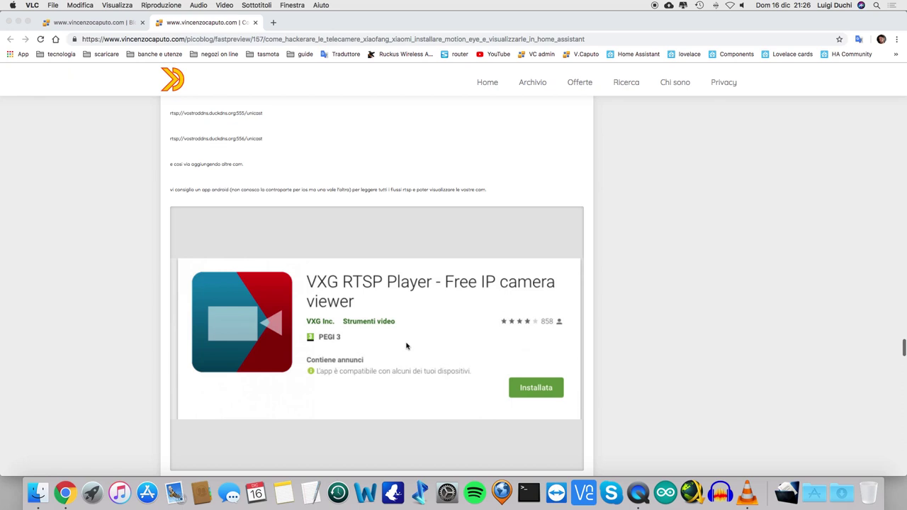
pyautogui.scroll(-3, 405, 351)
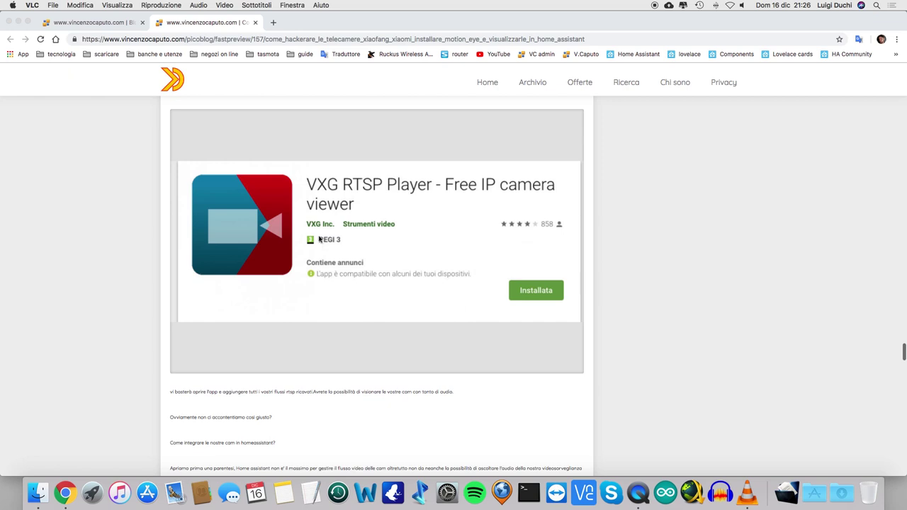
pyautogui.scroll(-5, 374, 257)
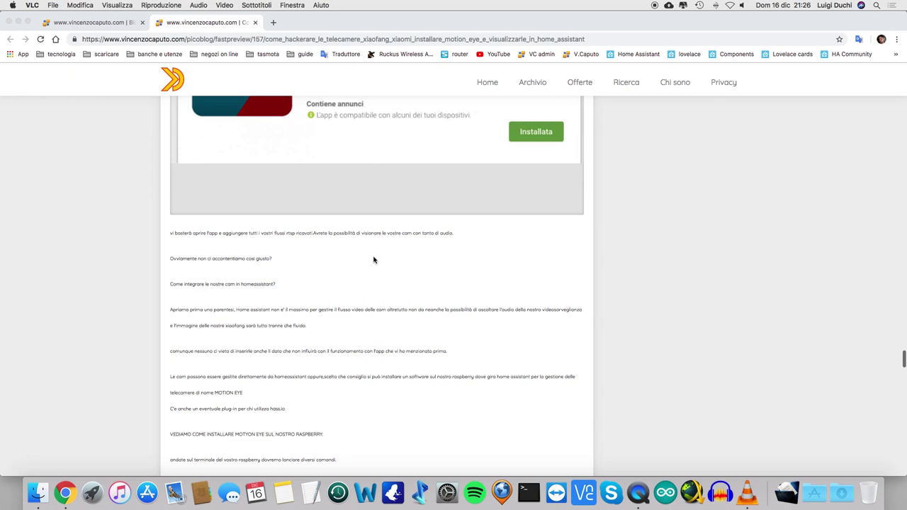
pyautogui.scroll(-1, 373, 261)
pyautogui.scroll(-1, 372, 272)
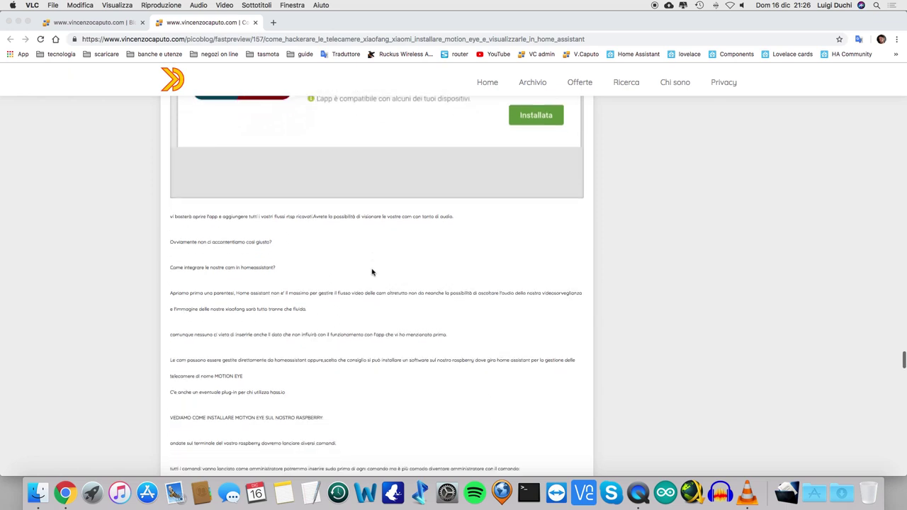
pyautogui.scroll(-1, 372, 272)
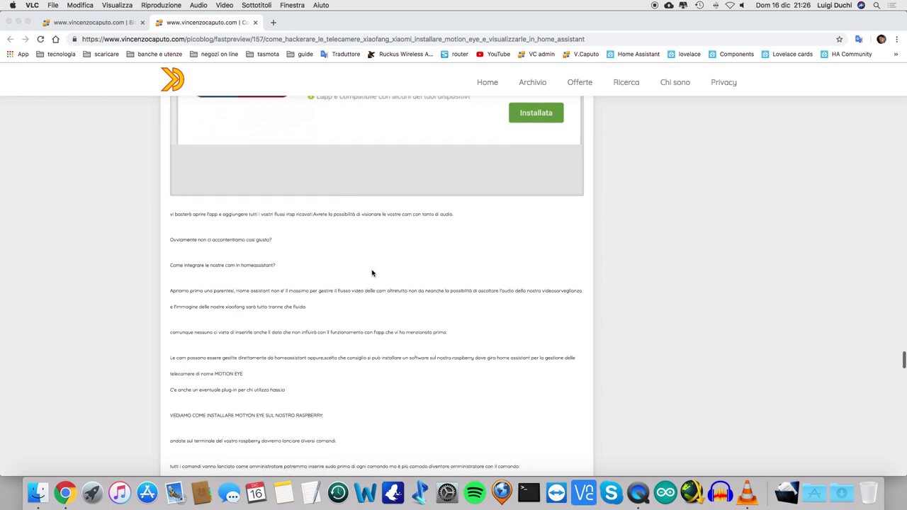
pyautogui.scroll(-1, 372, 273)
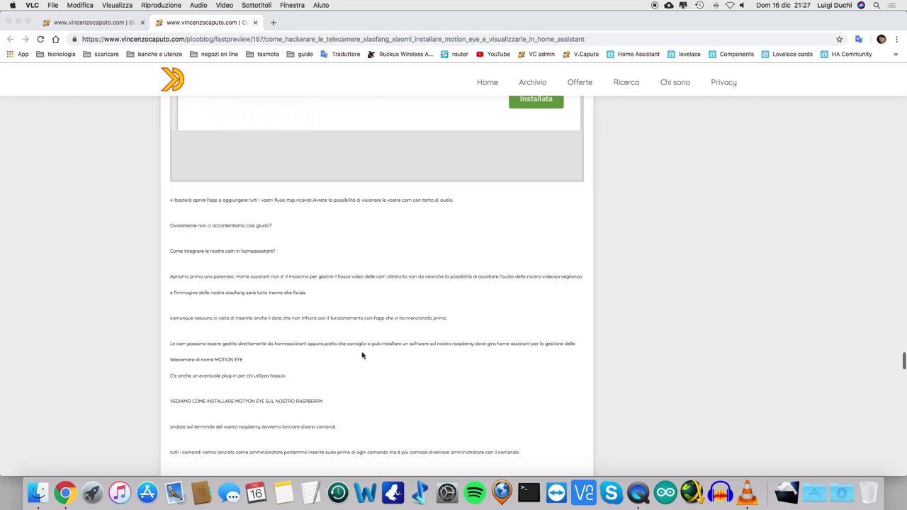
pyautogui.scroll(-3, 362, 355)
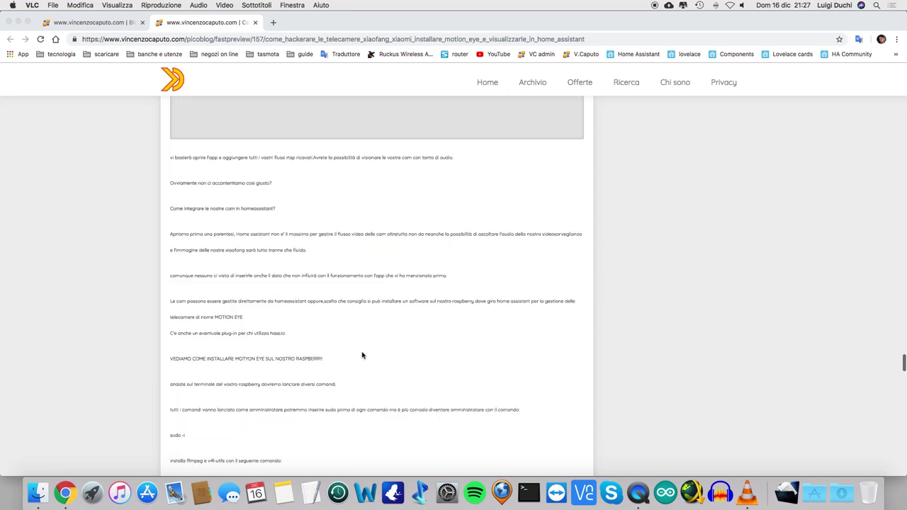
# Step: Scroll through the motionEye install commands to the sudo reboot line and raspberrypi:8765 login screenshot
pyautogui.scroll(-1, 362, 356)
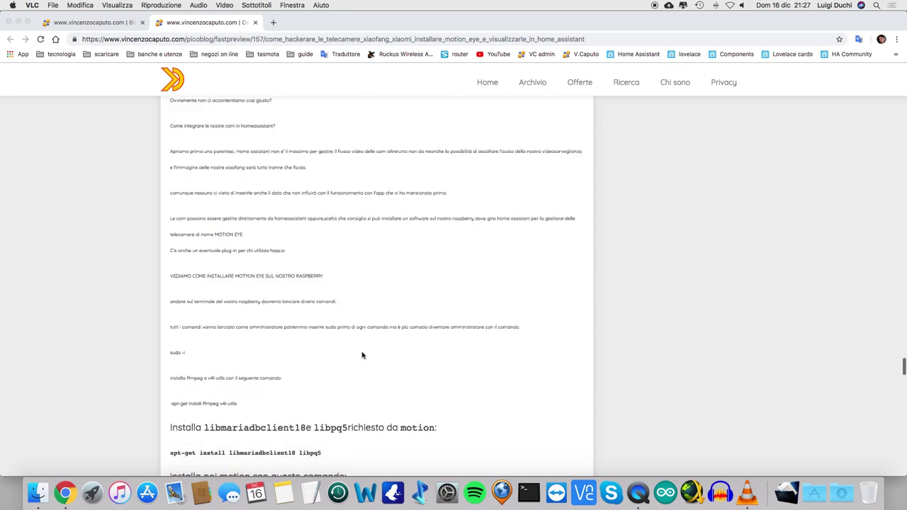
pyautogui.scroll(-9, 362, 355)
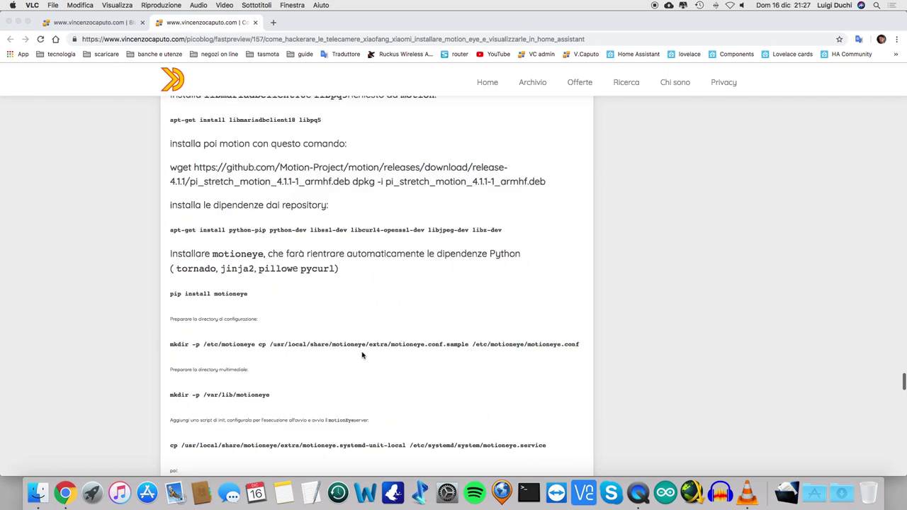
pyautogui.scroll(-3, 305, 246)
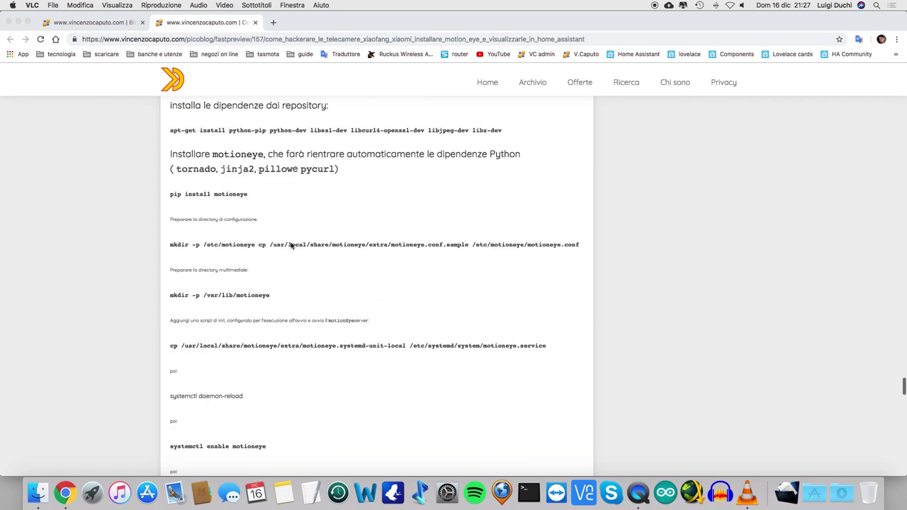
pyautogui.scroll(-2, 292, 245)
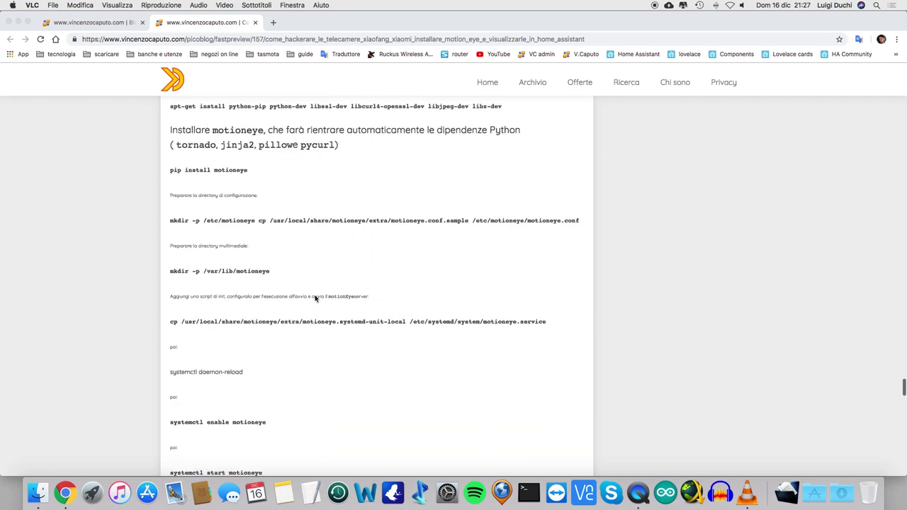
pyautogui.scroll(-4, 315, 298)
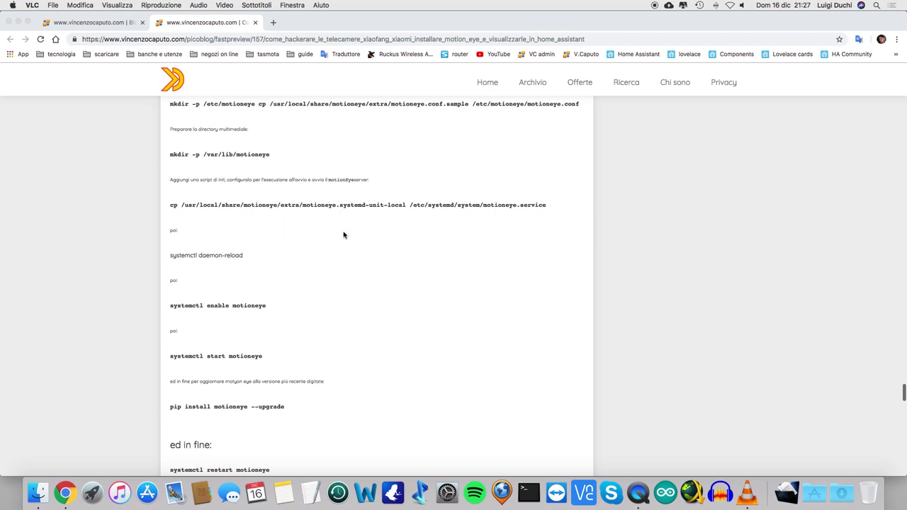
pyautogui.scroll(-7, 344, 235)
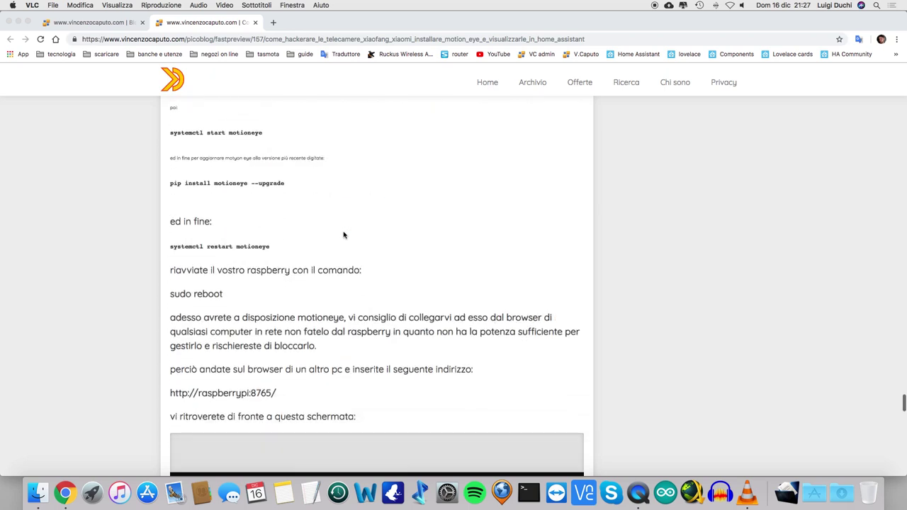
pyautogui.scroll(-3, 344, 235)
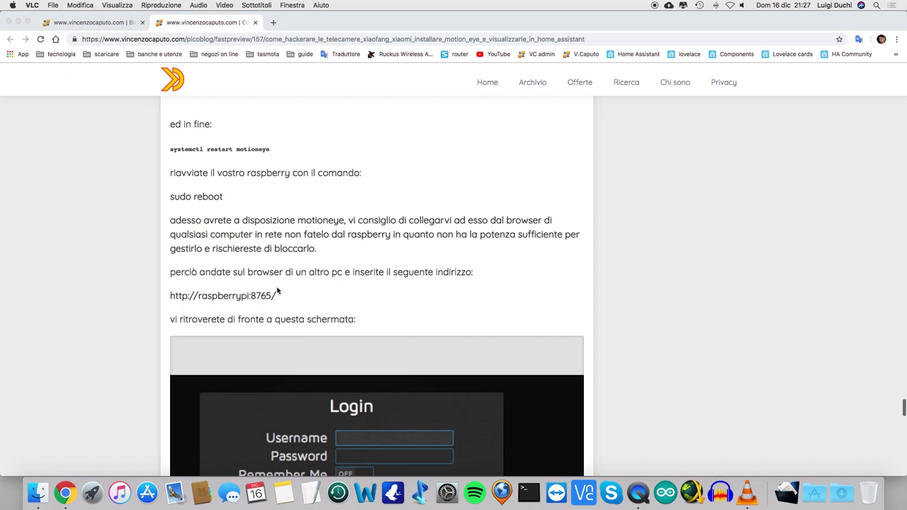
# Step: Scroll to the admin login with blank password and the Network Camera 'Add Camera' instructions
pyautogui.scroll(-2, 332, 308)
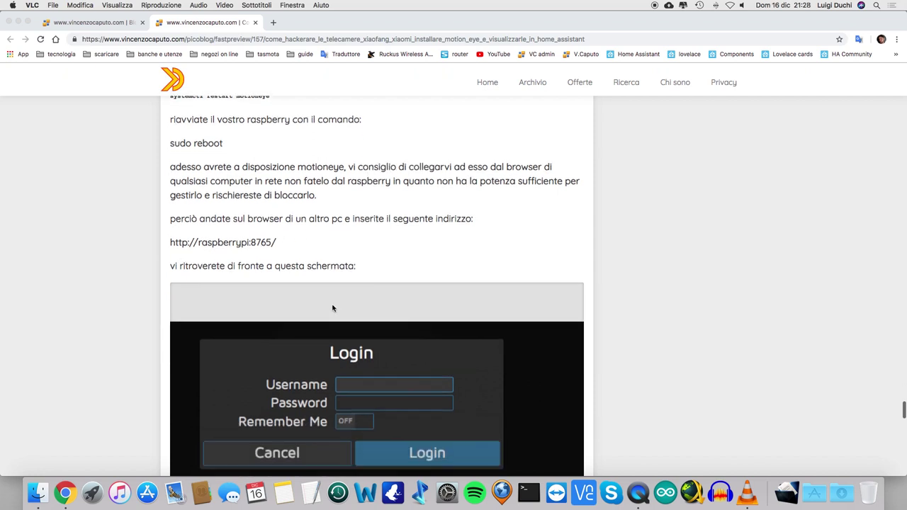
pyautogui.scroll(-2, 333, 308)
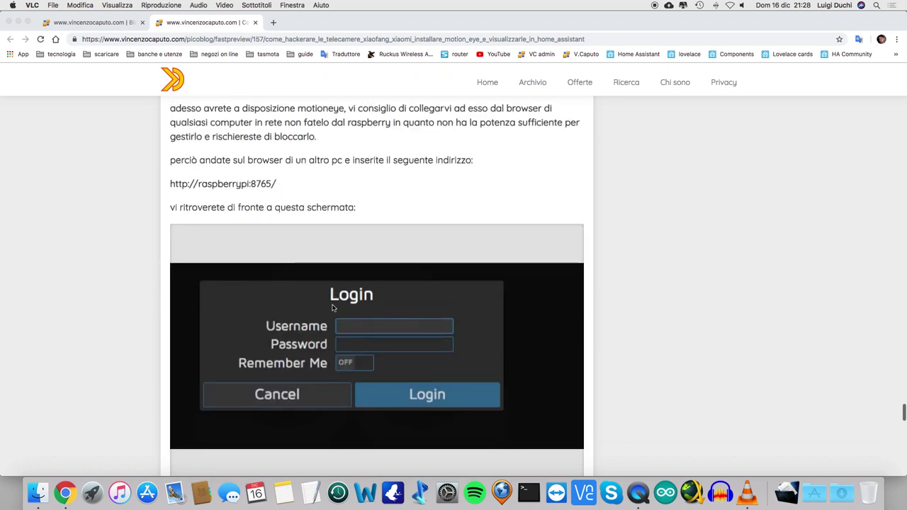
pyautogui.scroll(-1, 333, 308)
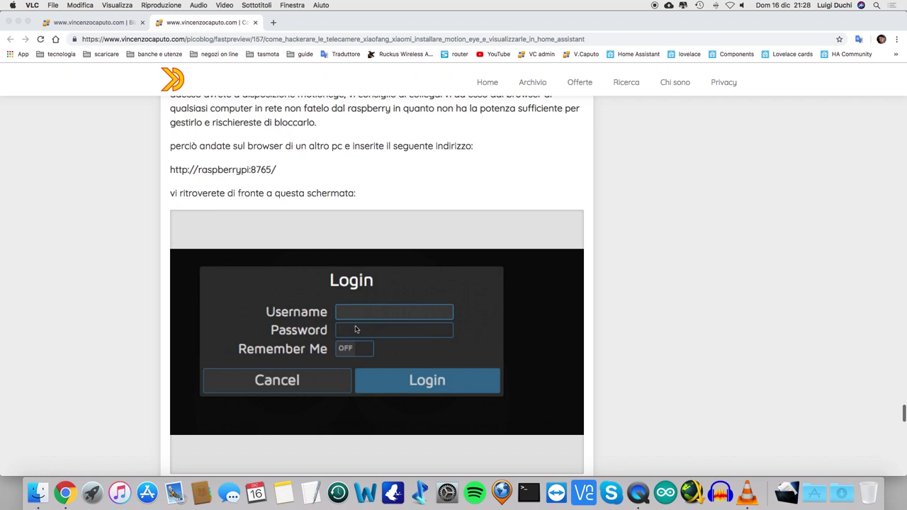
pyautogui.scroll(-1, 356, 335)
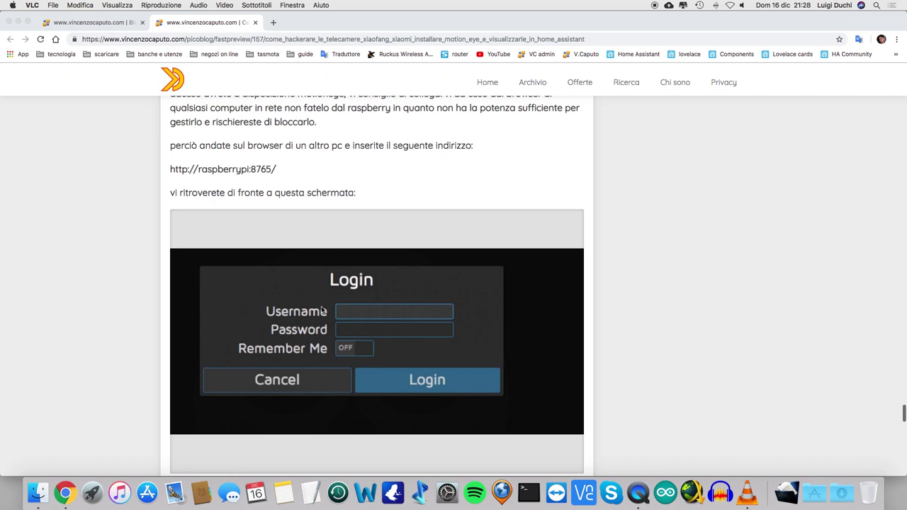
pyautogui.scroll(-5, 322, 312)
pyautogui.scroll(-1, 321, 310)
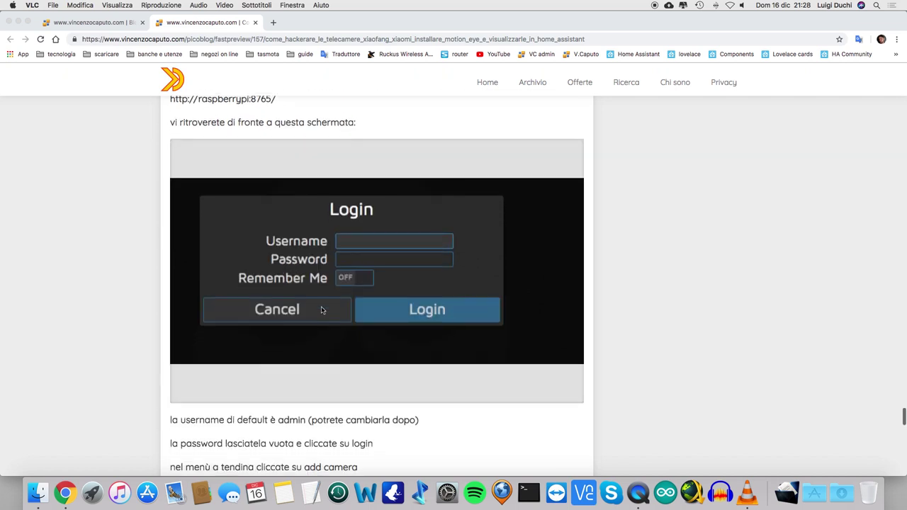
pyautogui.click(322, 310)
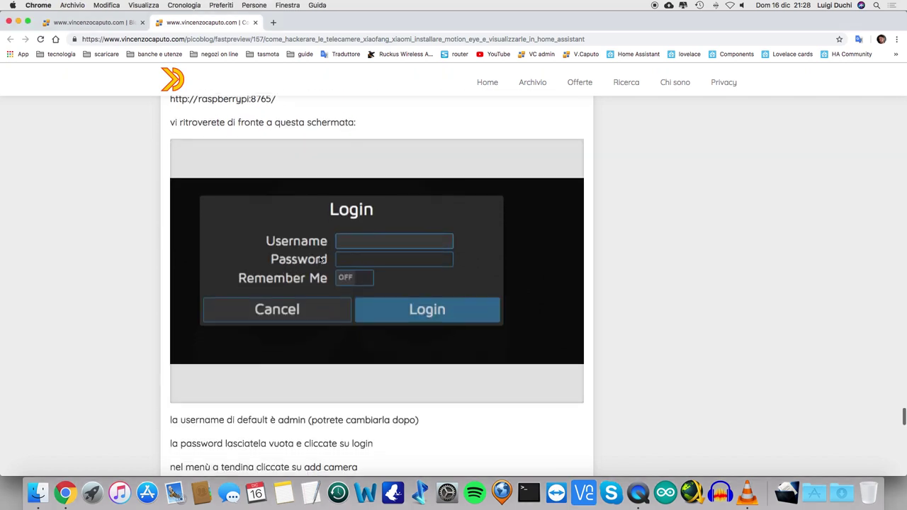
pyautogui.scroll(-15, 322, 261)
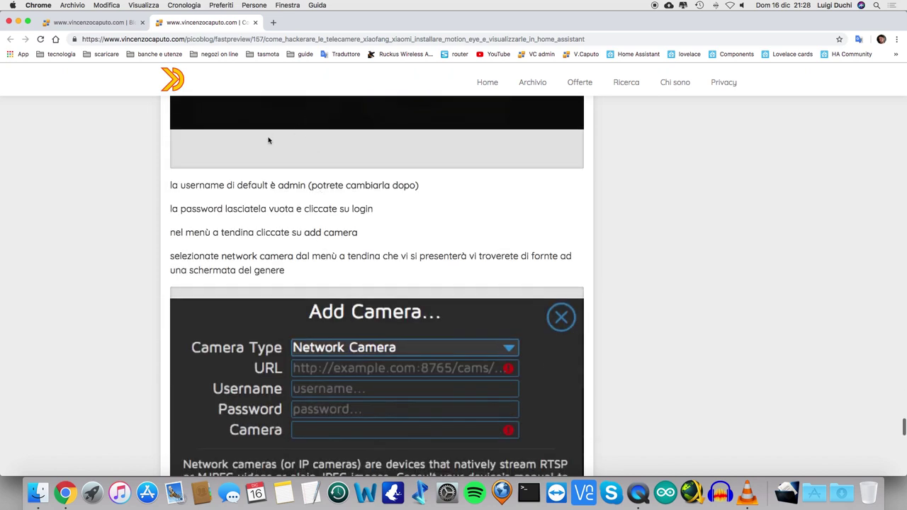
# Step: In a new tab, load the motioneye bookmark from the tecnologia folder (raspberrypi:8765)
pyautogui.click(273, 26)
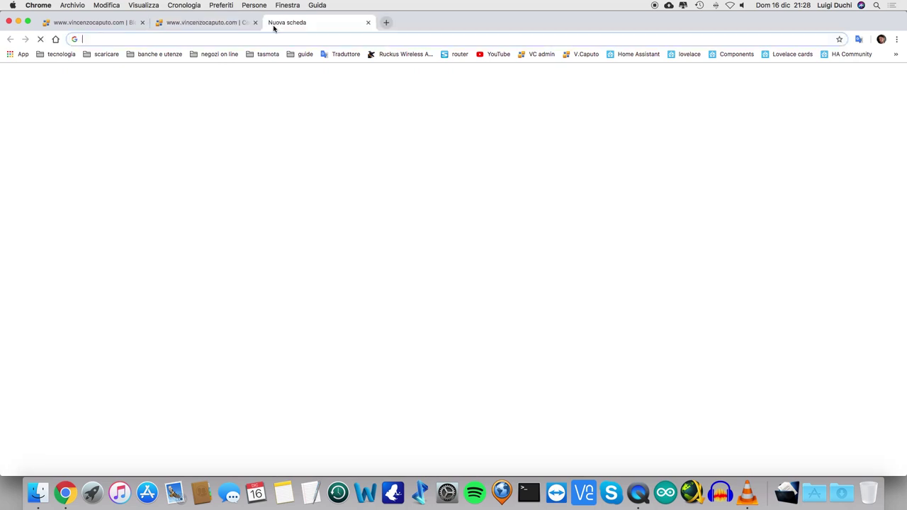
pyautogui.click(61, 54)
pyautogui.scroll(-8, 128, 294)
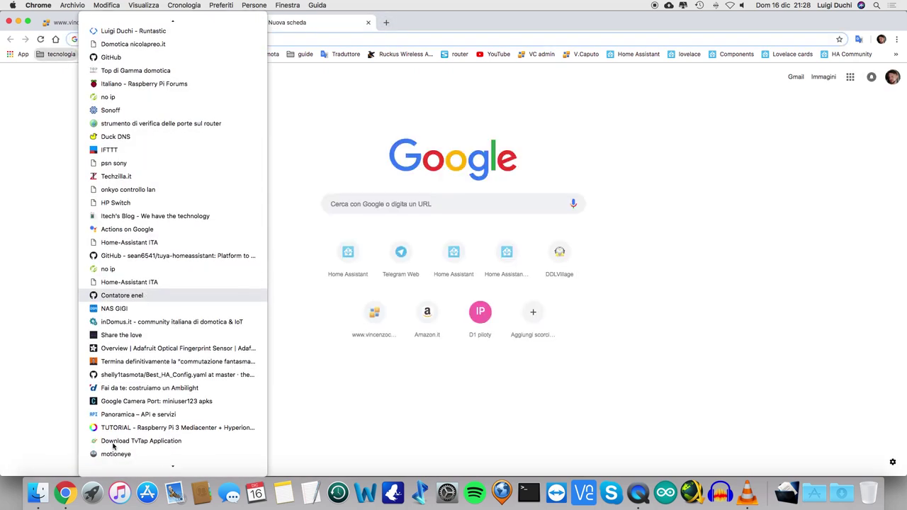
pyautogui.click(116, 454)
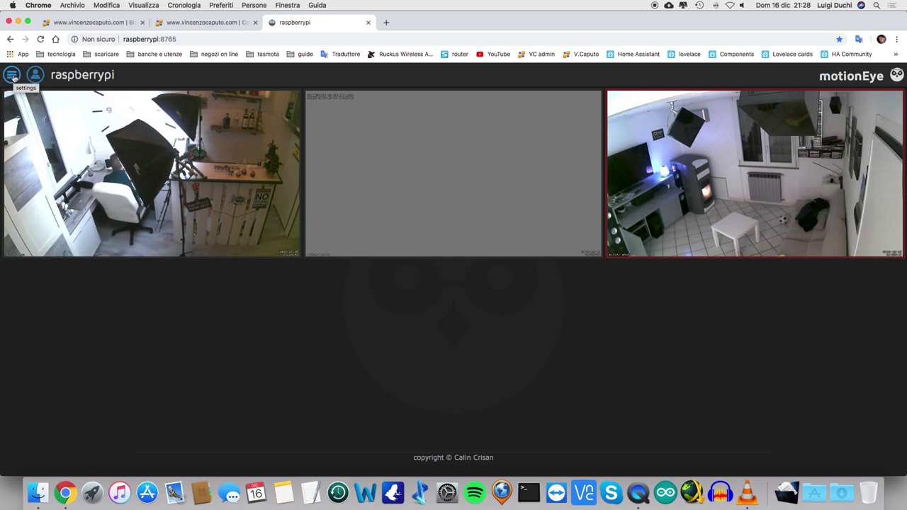
# Step: Log into motionEye with username 'admin' and an empty password
pyautogui.click(13, 76)
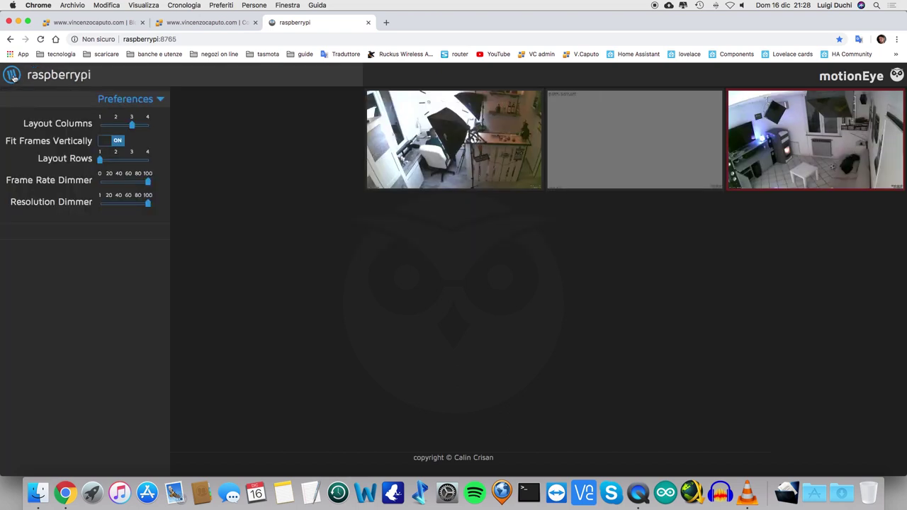
pyautogui.click(13, 76)
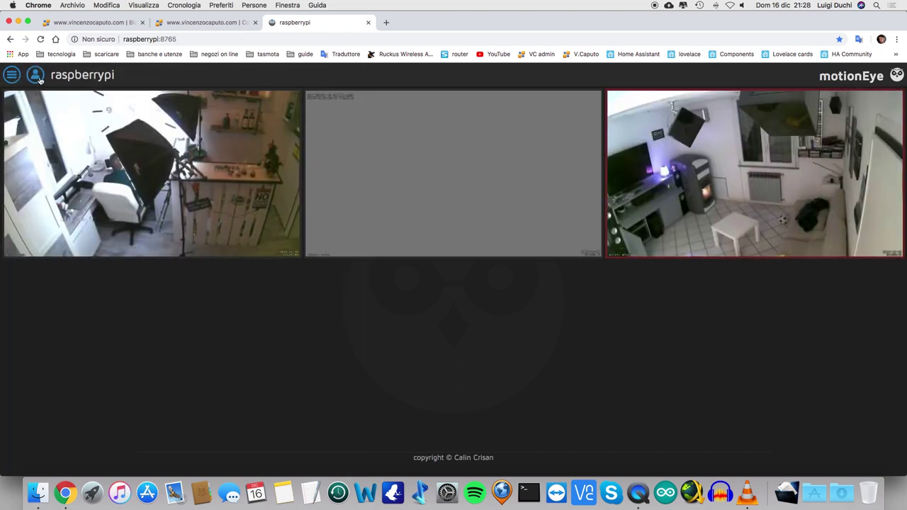
pyautogui.click(36, 75)
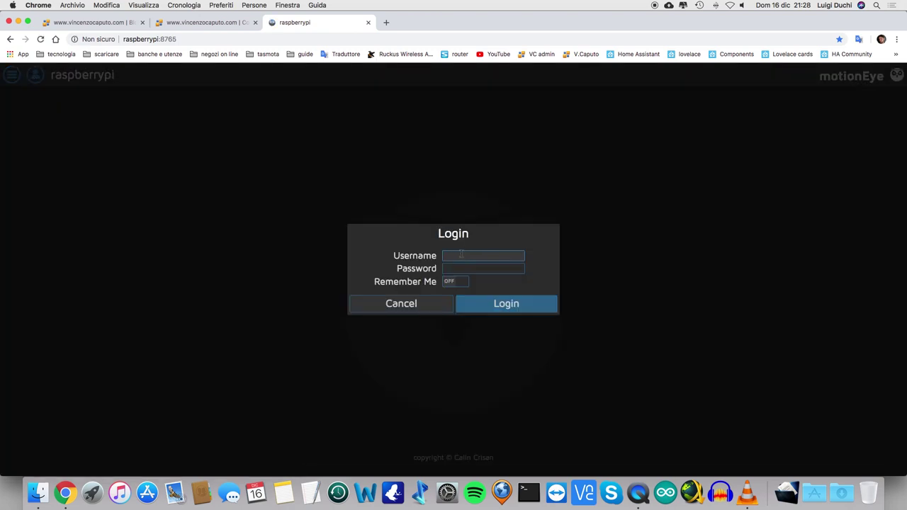
pyautogui.write('admin')
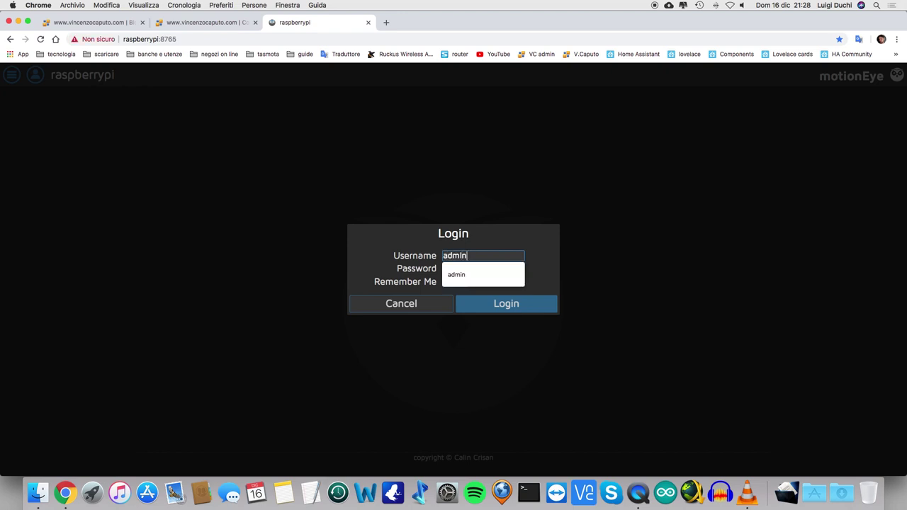
pyautogui.click(485, 306)
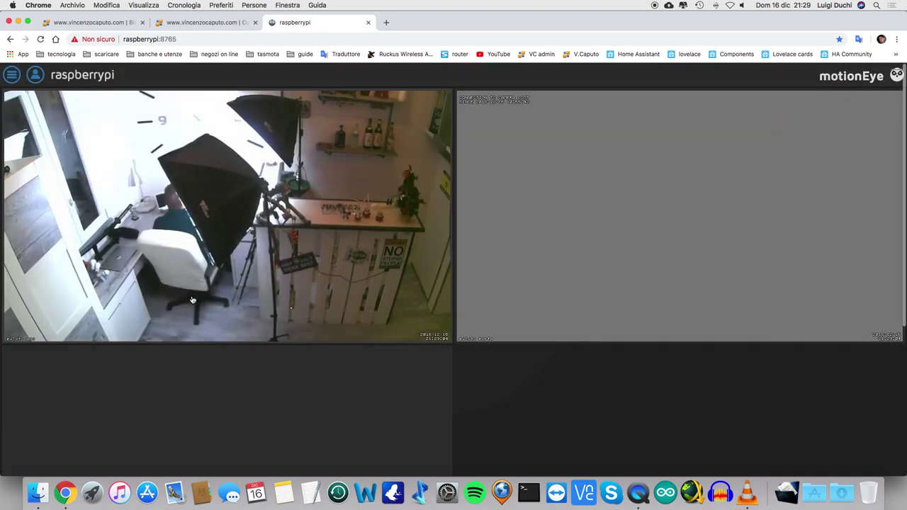
# Step: From the settings panel's camera list, start adding a camera of type Network Camera
pyautogui.click(11, 75)
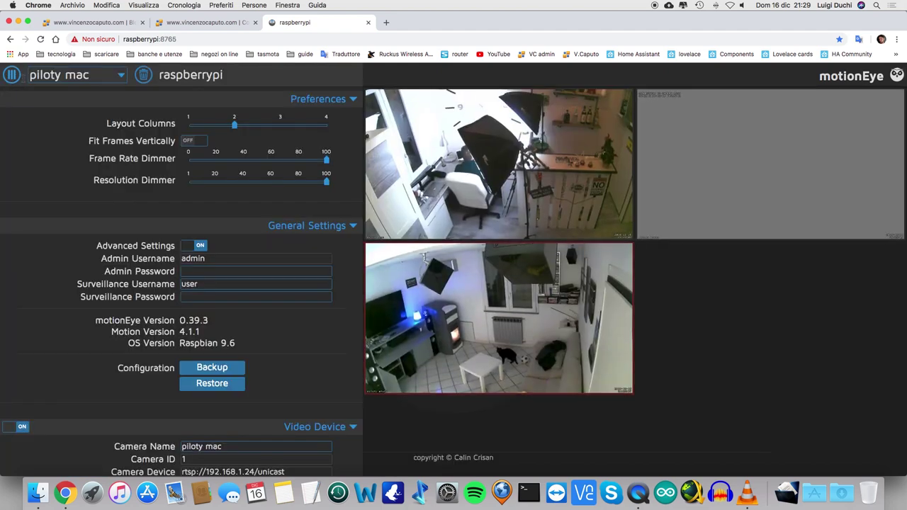
pyautogui.click(120, 76)
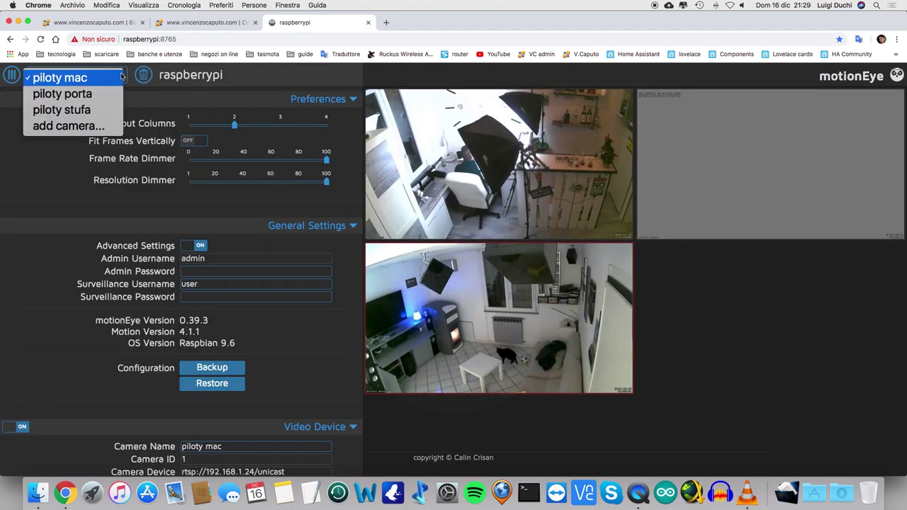
pyautogui.click(78, 130)
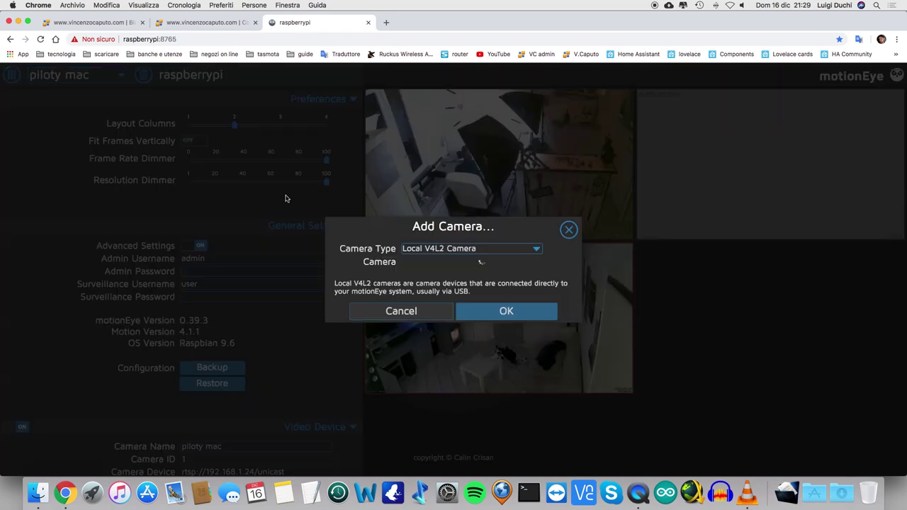
pyautogui.click(537, 249)
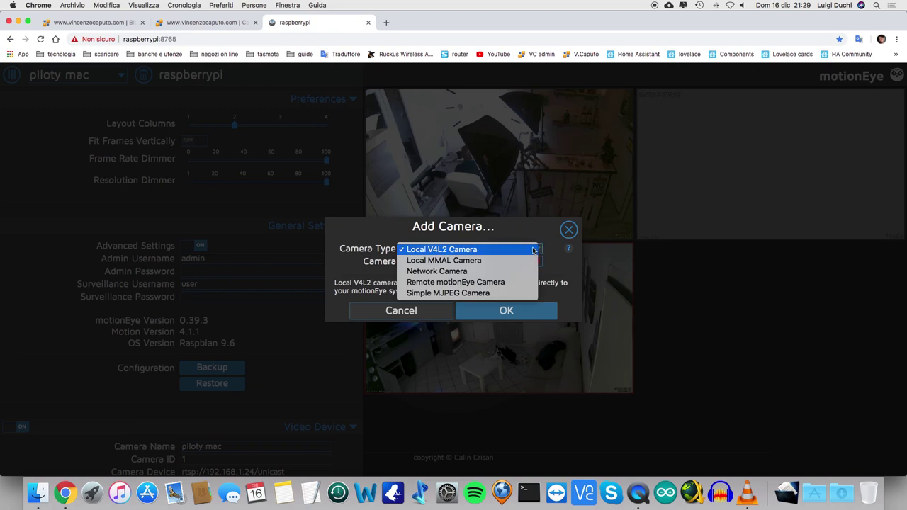
pyautogui.click(488, 269)
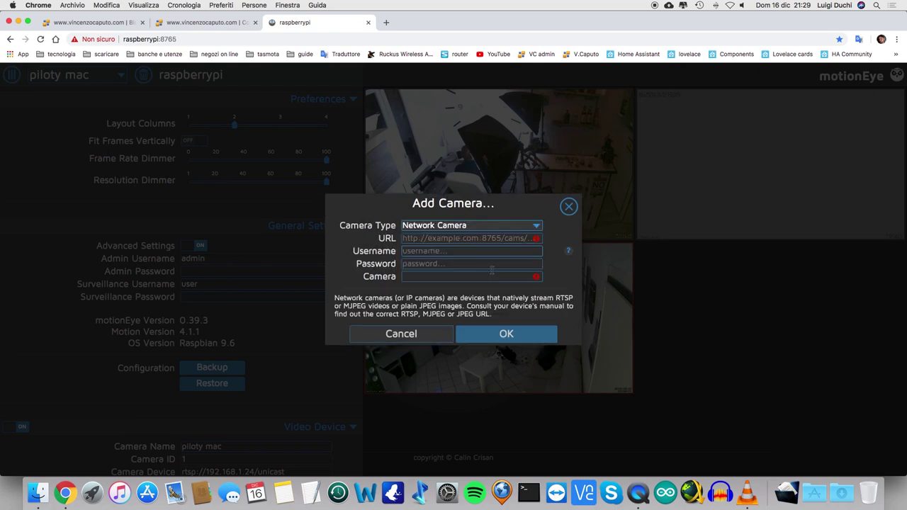
# Step: Begin the stream URL with 'rstp://', then cancel without adding the camera
pyautogui.click(431, 240)
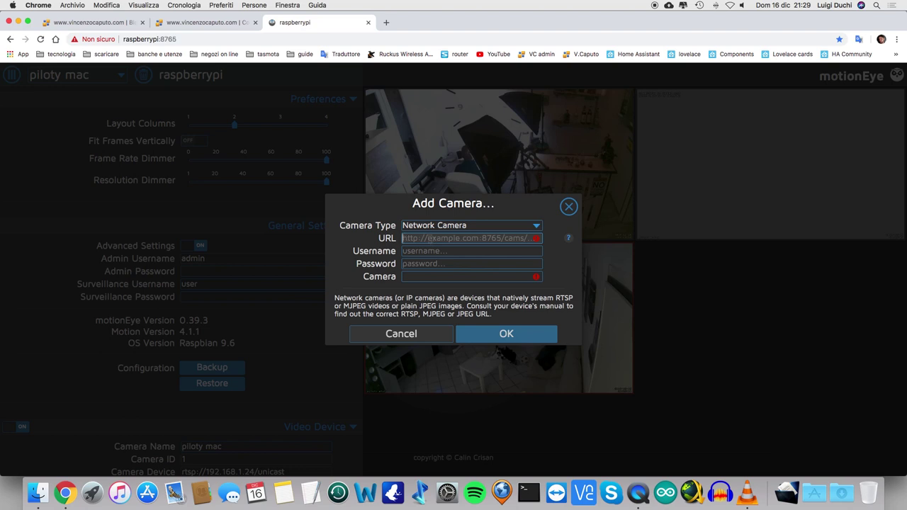
pyautogui.write('rstp')
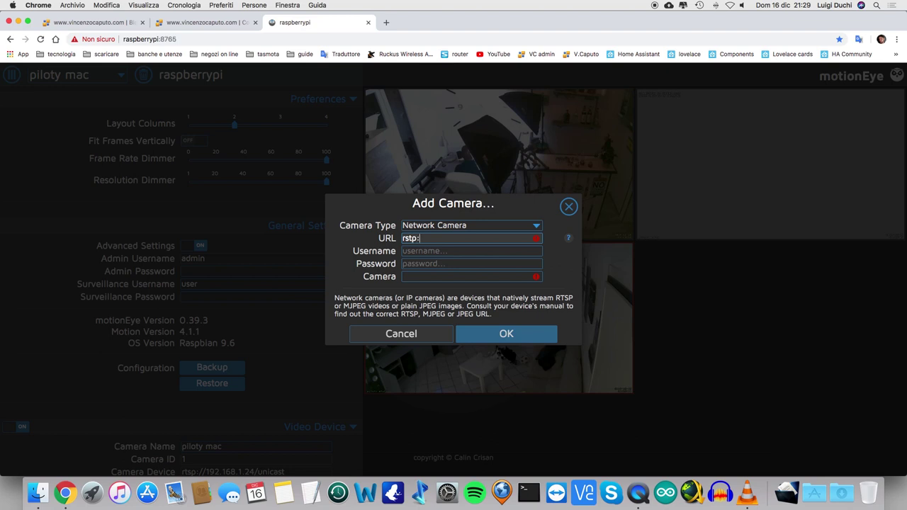
pyautogui.write('://')
pyautogui.click(388, 334)
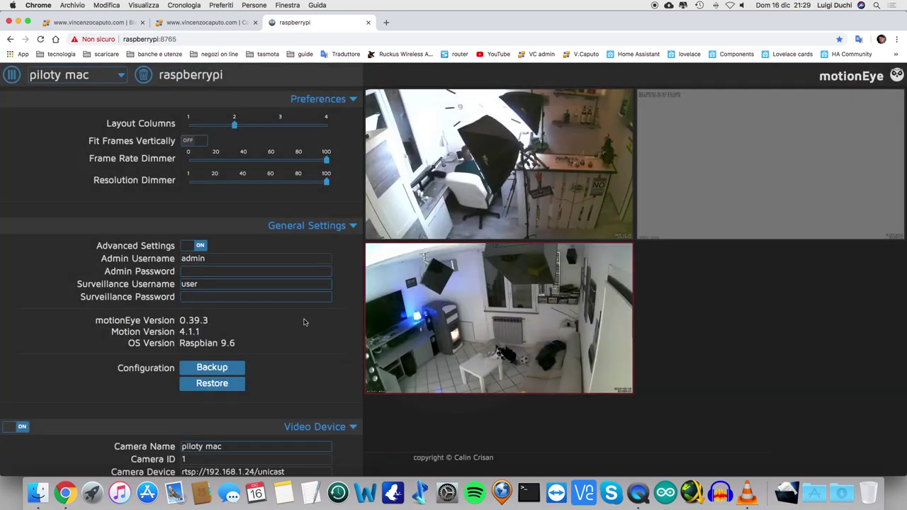